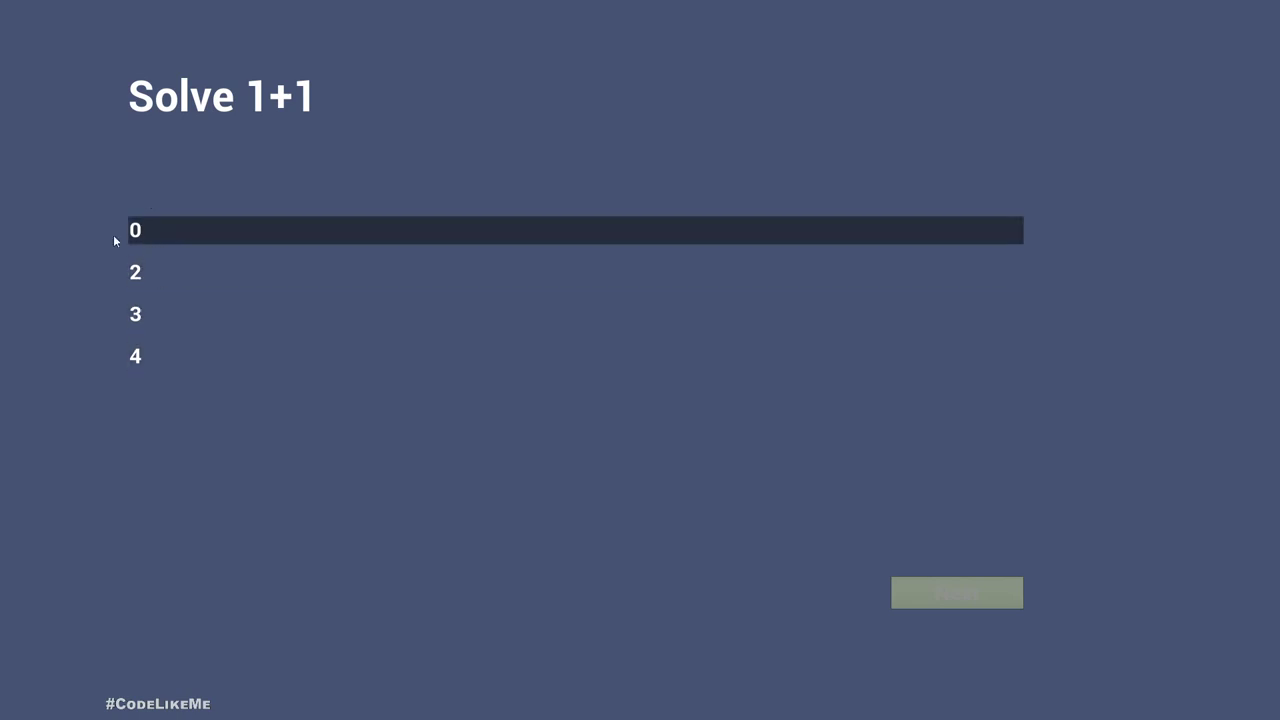
# Answer 2, 10, 20, 6 and 18 to the five questions, going Next after each, to reach the score
pyautogui.click(151, 274)
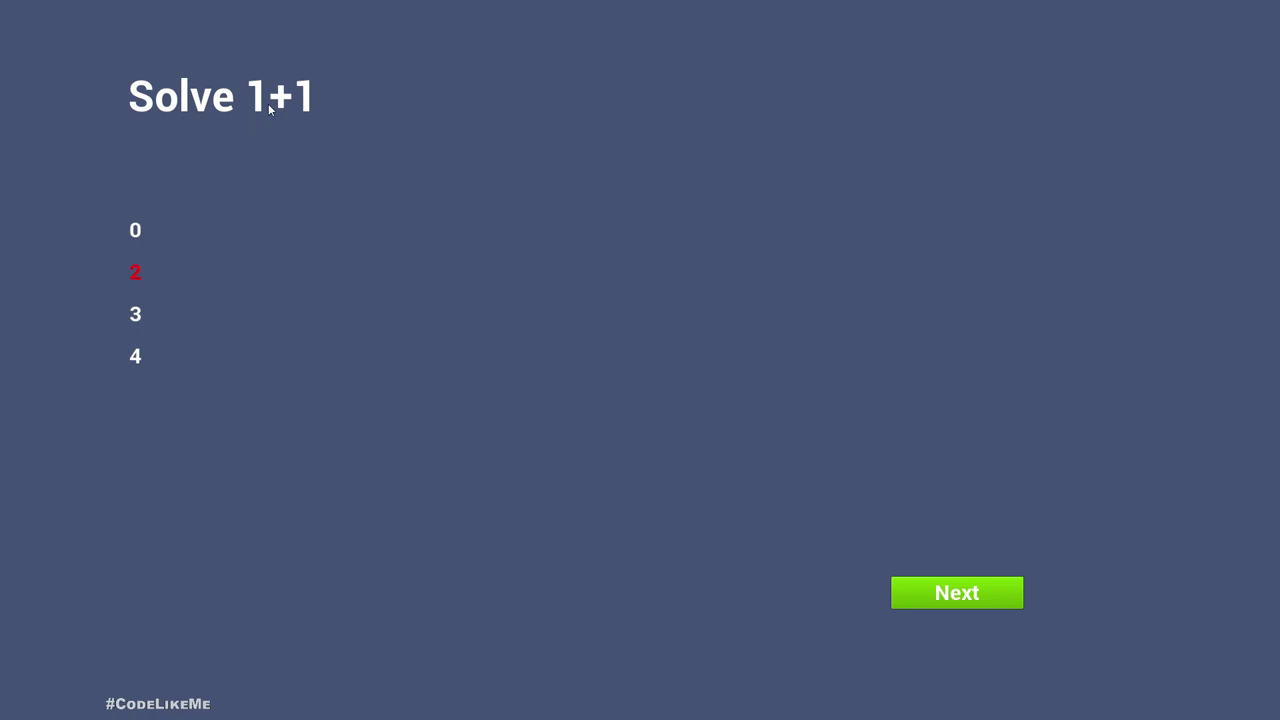
pyautogui.click(1003, 603)
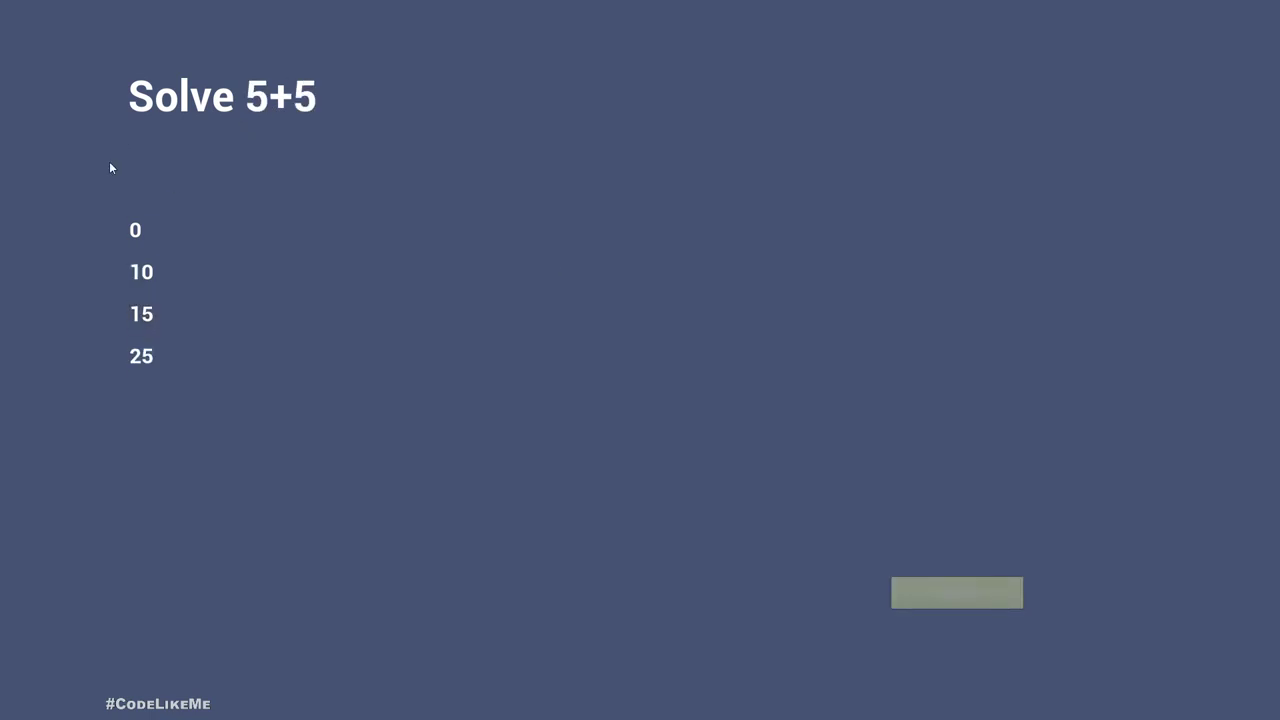
pyautogui.click(162, 284)
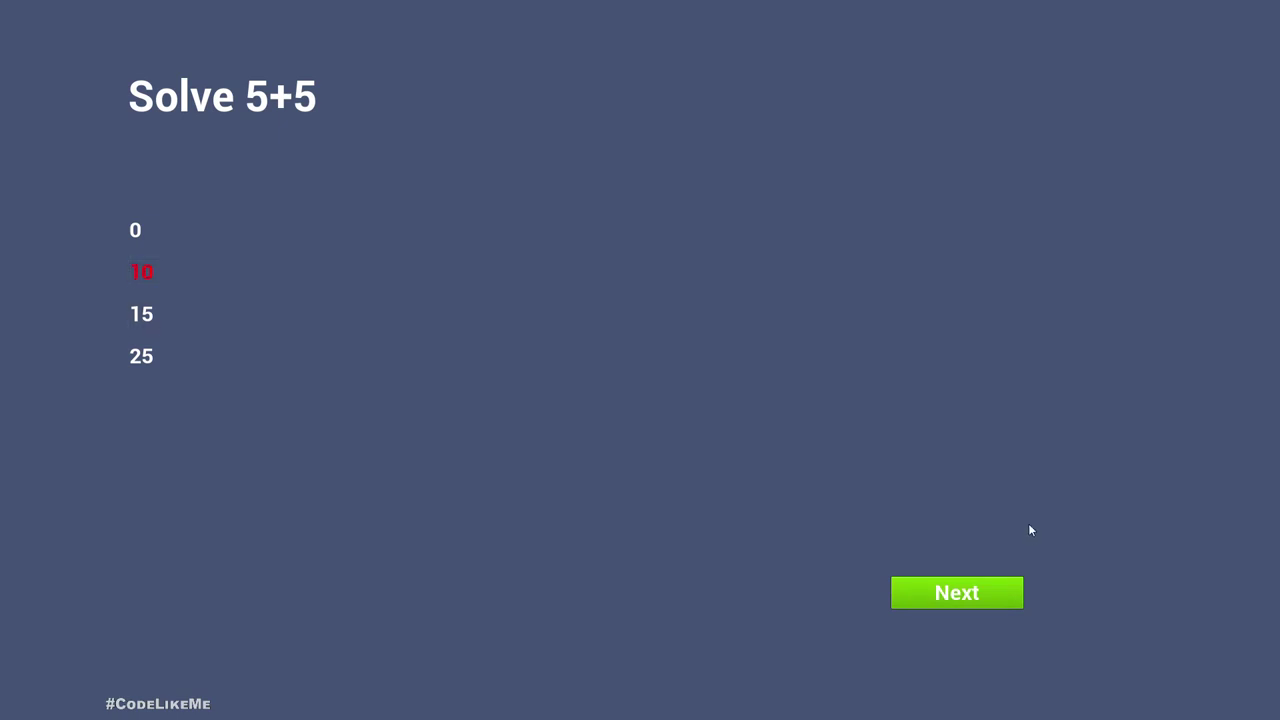
pyautogui.click(990, 590)
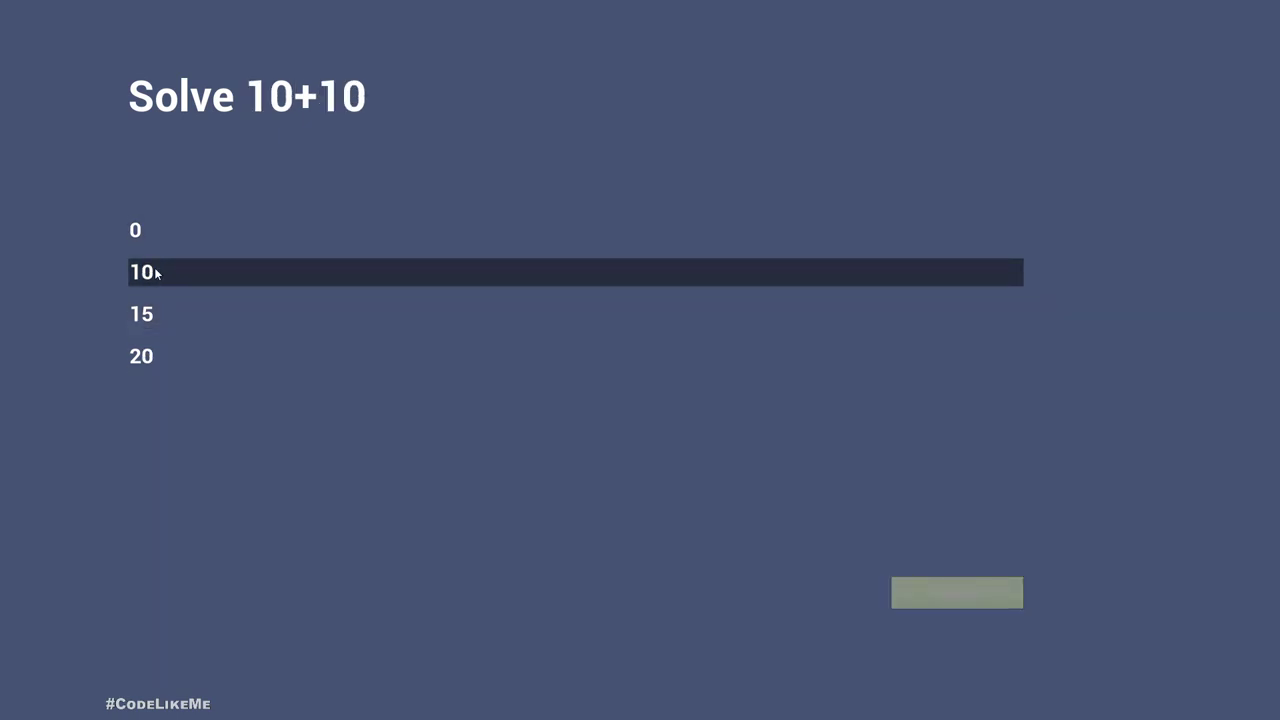
pyautogui.click(160, 355)
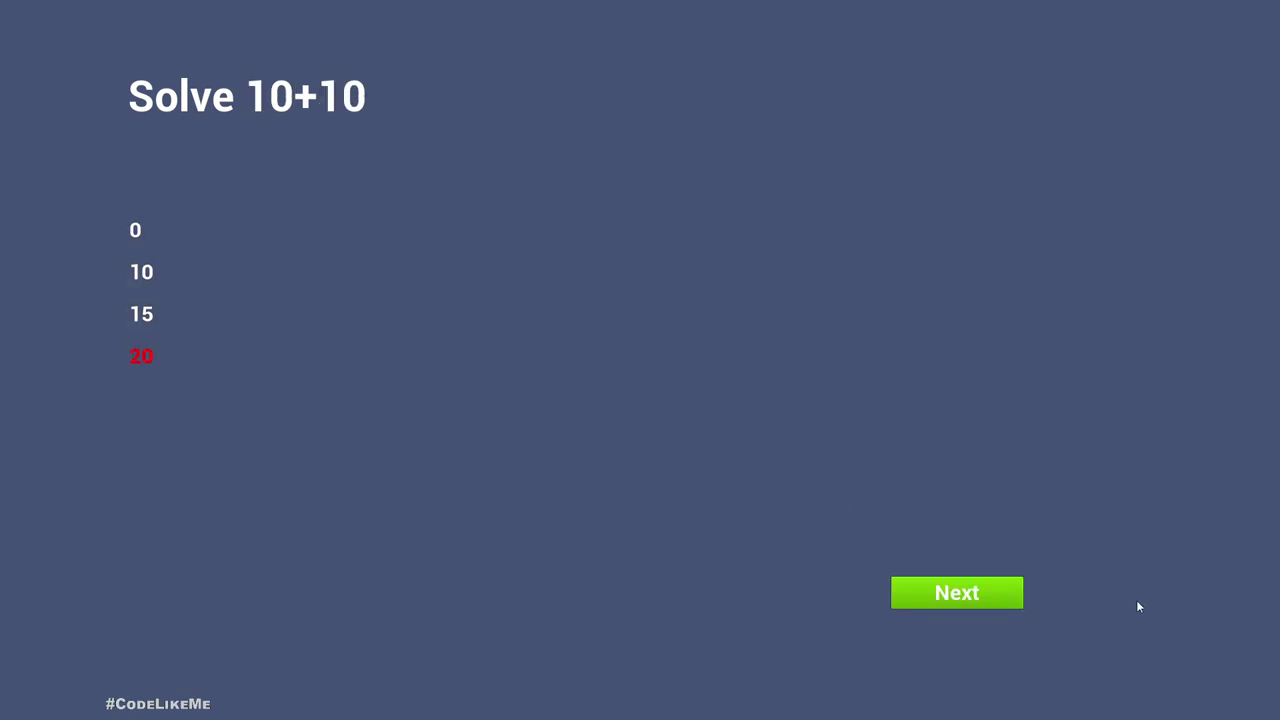
pyautogui.click(990, 590)
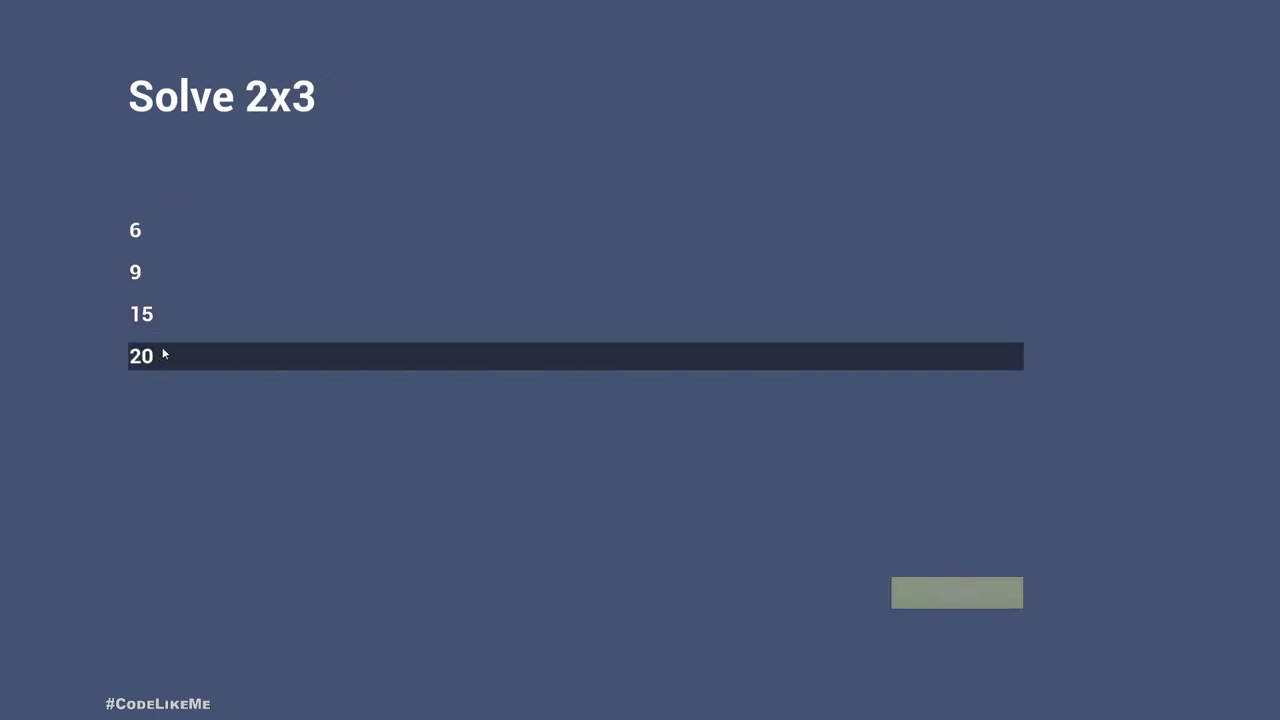
pyautogui.click(154, 240)
pyautogui.click(1008, 590)
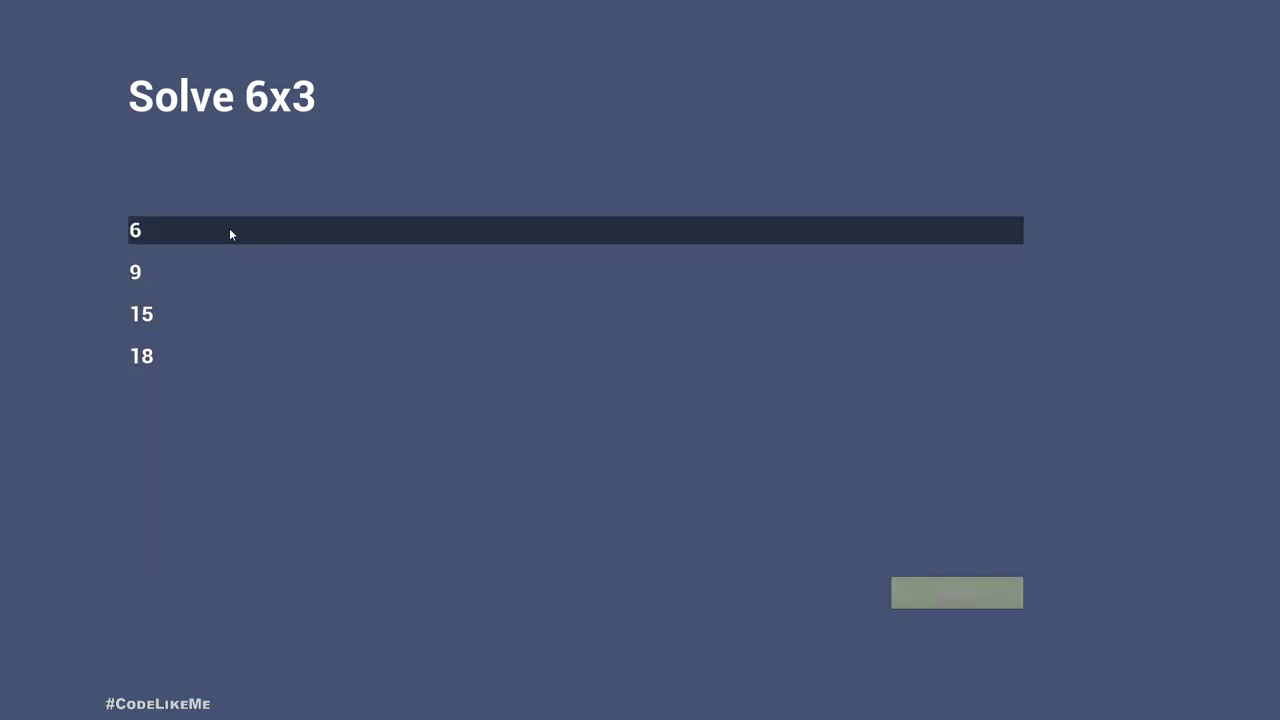
pyautogui.click(161, 354)
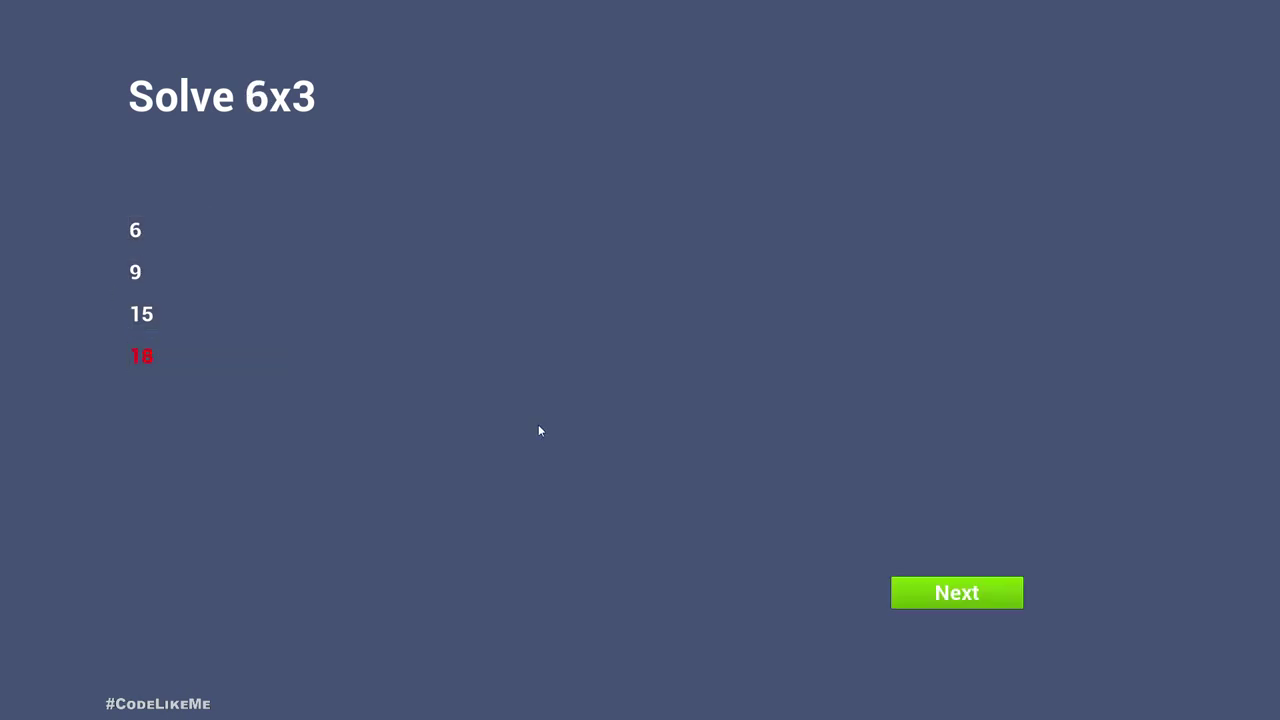
pyautogui.click(1000, 596)
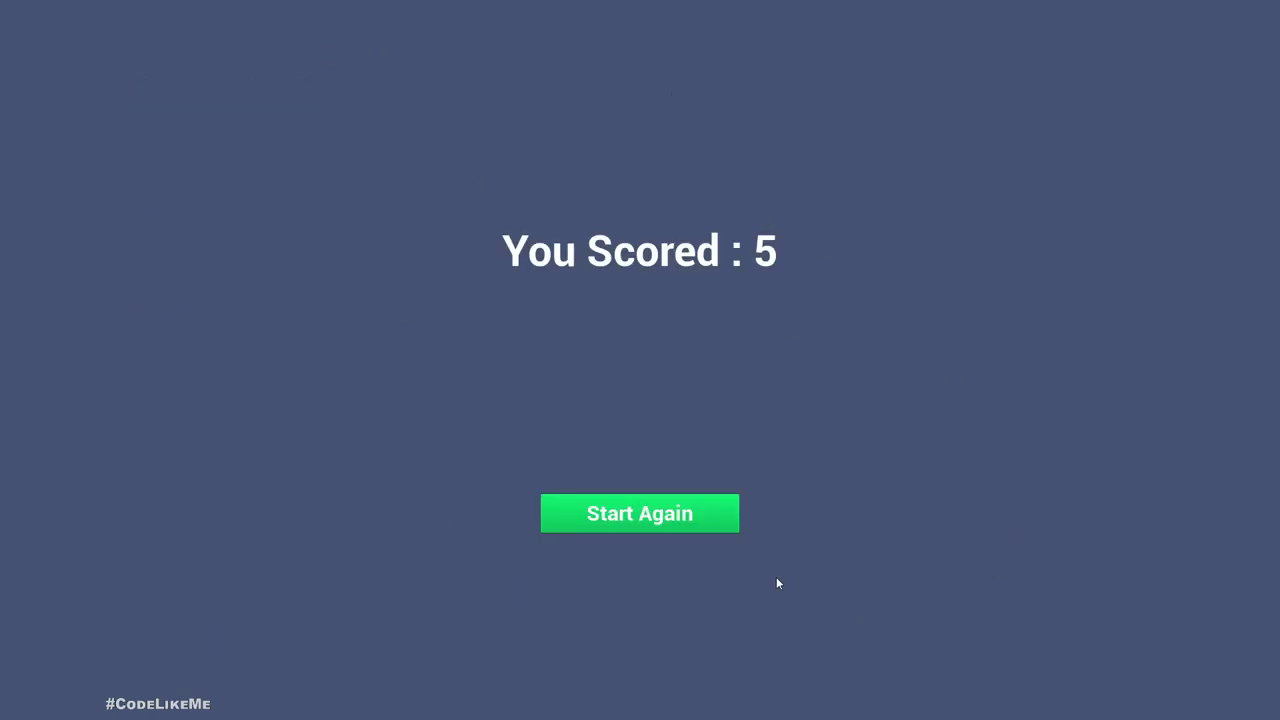
# Restart the quiz with Start Again and choose 2 as the answer to 1+1
pyautogui.click(720, 520)
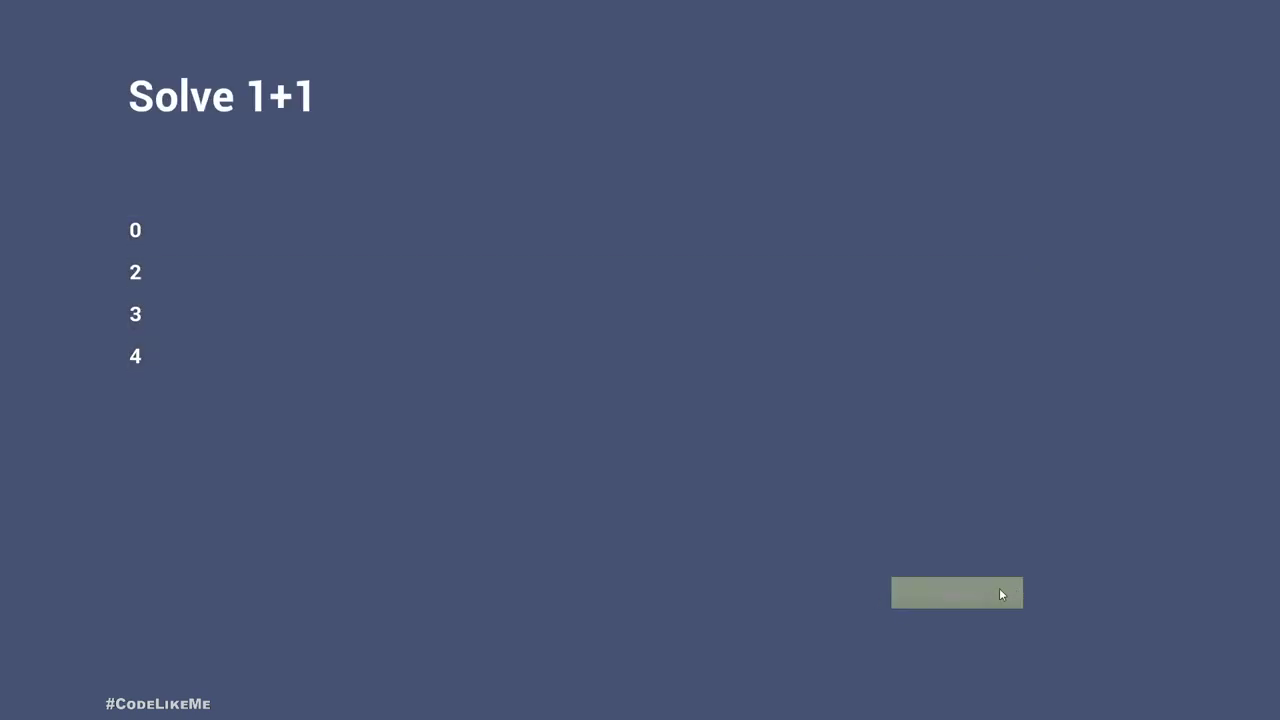
pyautogui.click(136, 278)
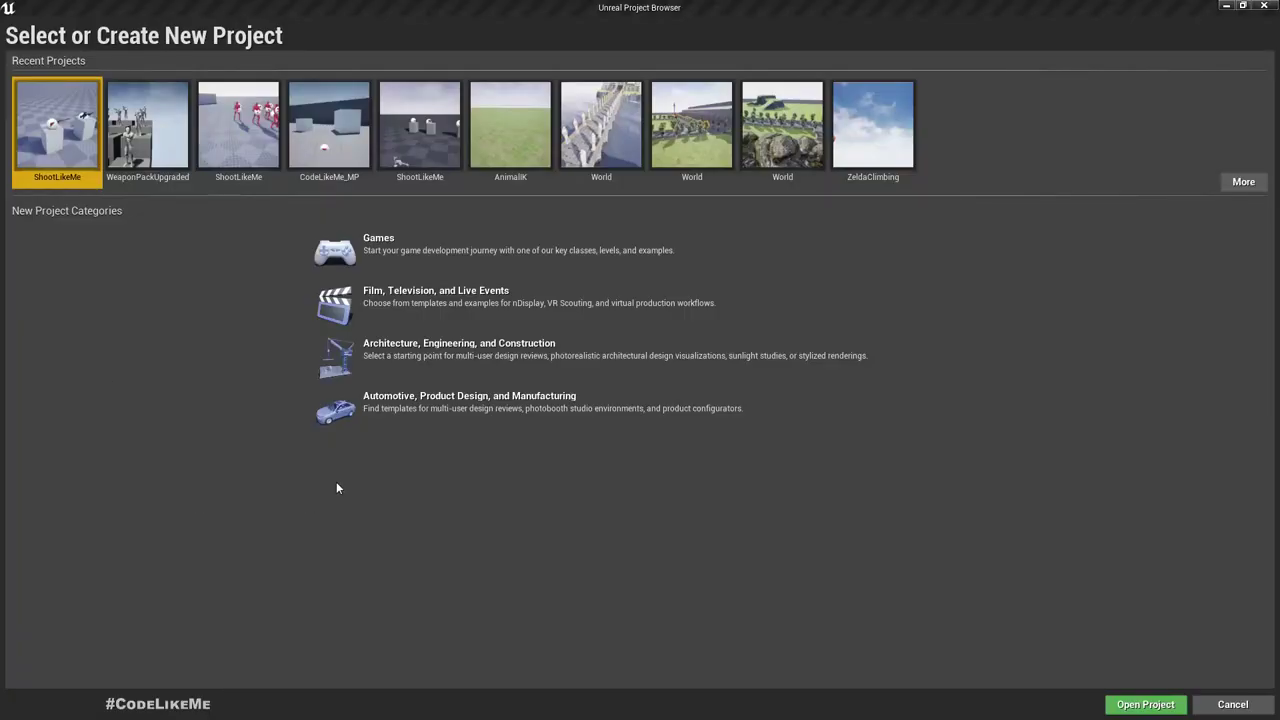
# Pick the Games category and Blank template, and name the new project 'Quiz'
pyautogui.click(385, 245)
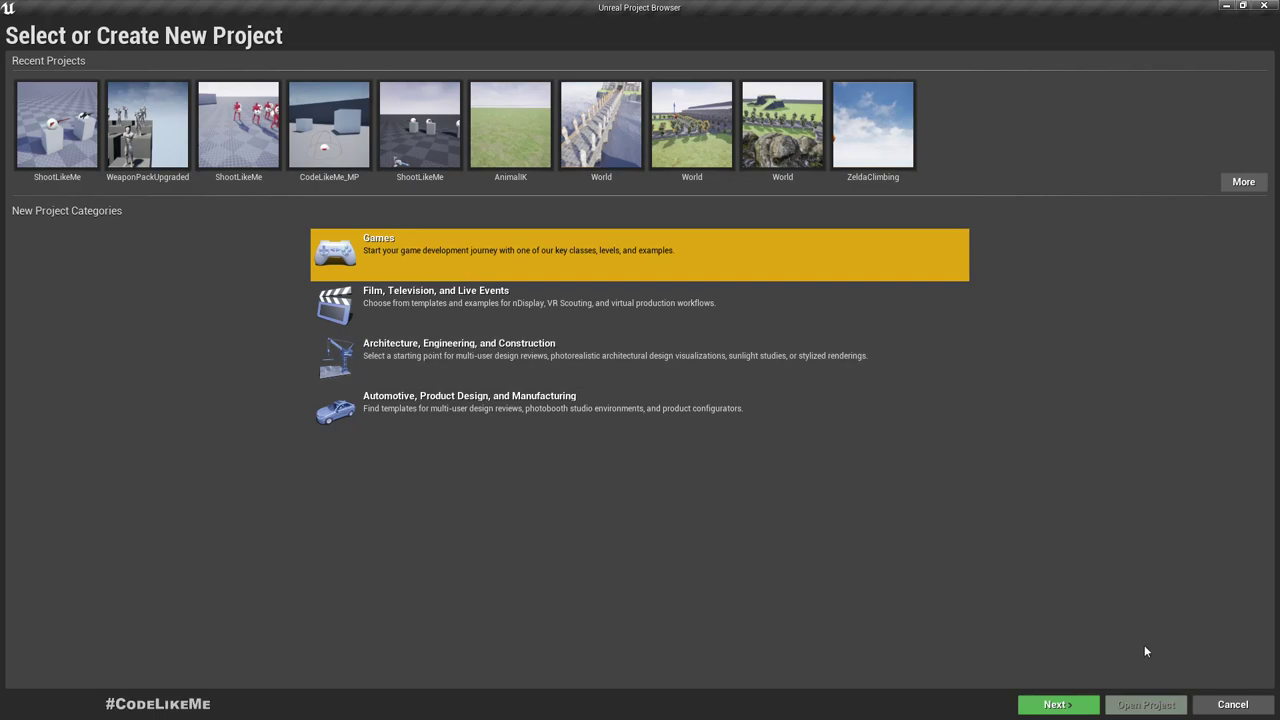
pyautogui.click(1055, 704)
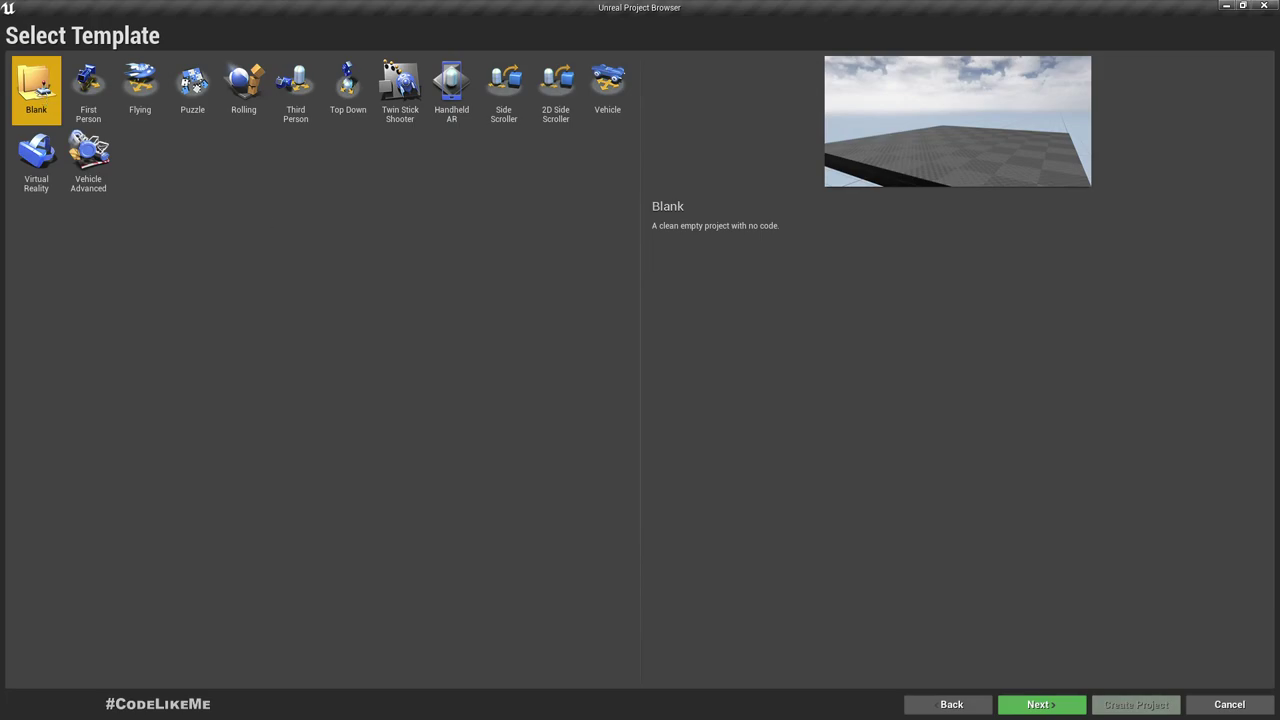
pyautogui.click(1040, 705)
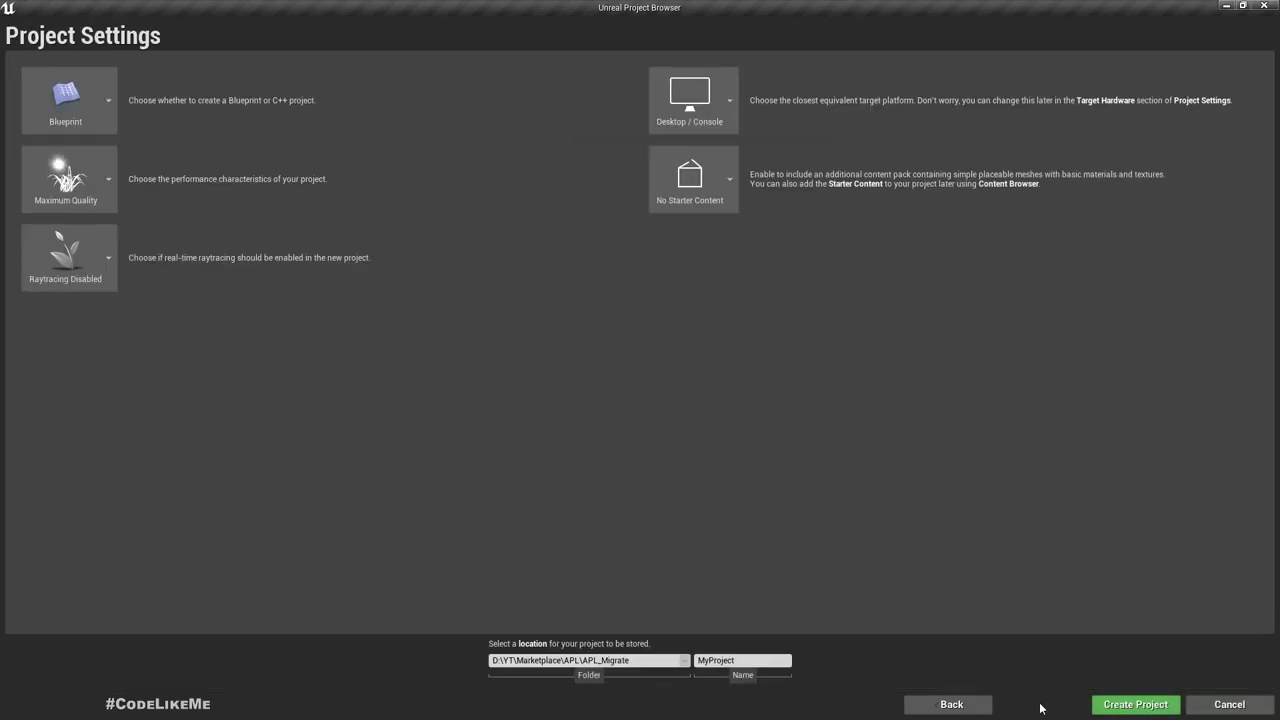
pyautogui.click(747, 661)
pyautogui.write('Quiz')
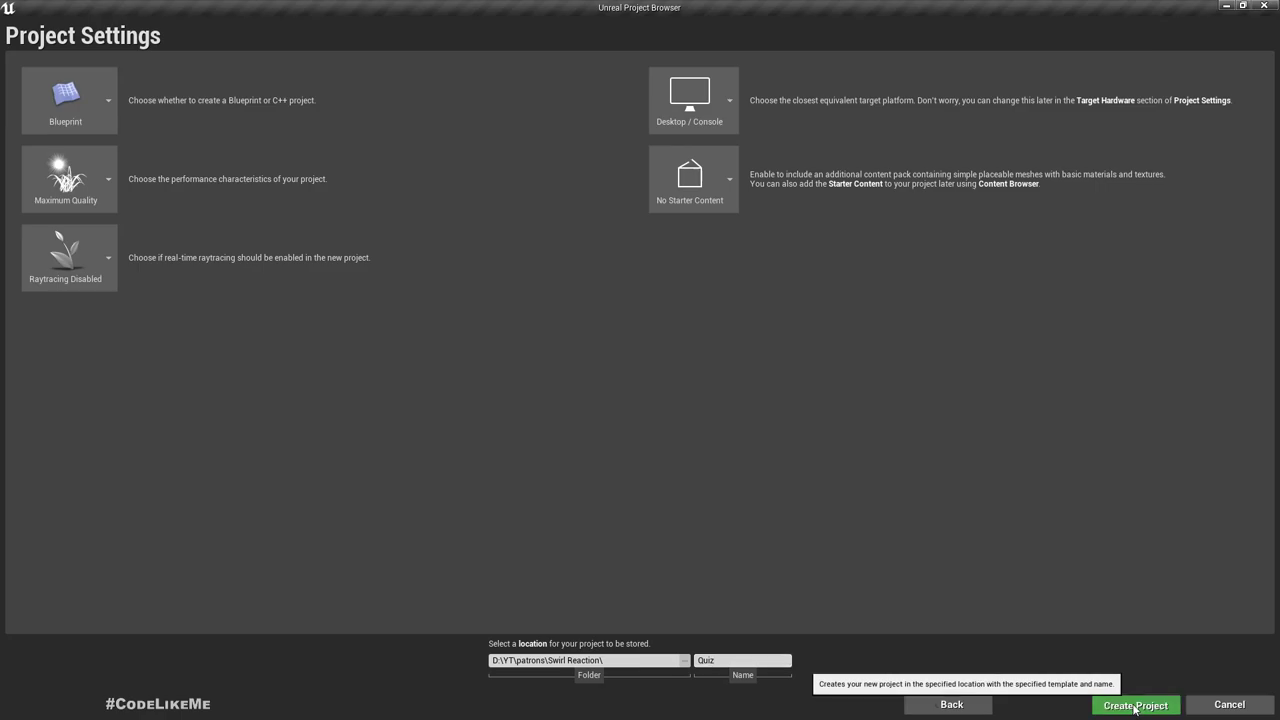
pyautogui.click(1135, 705)
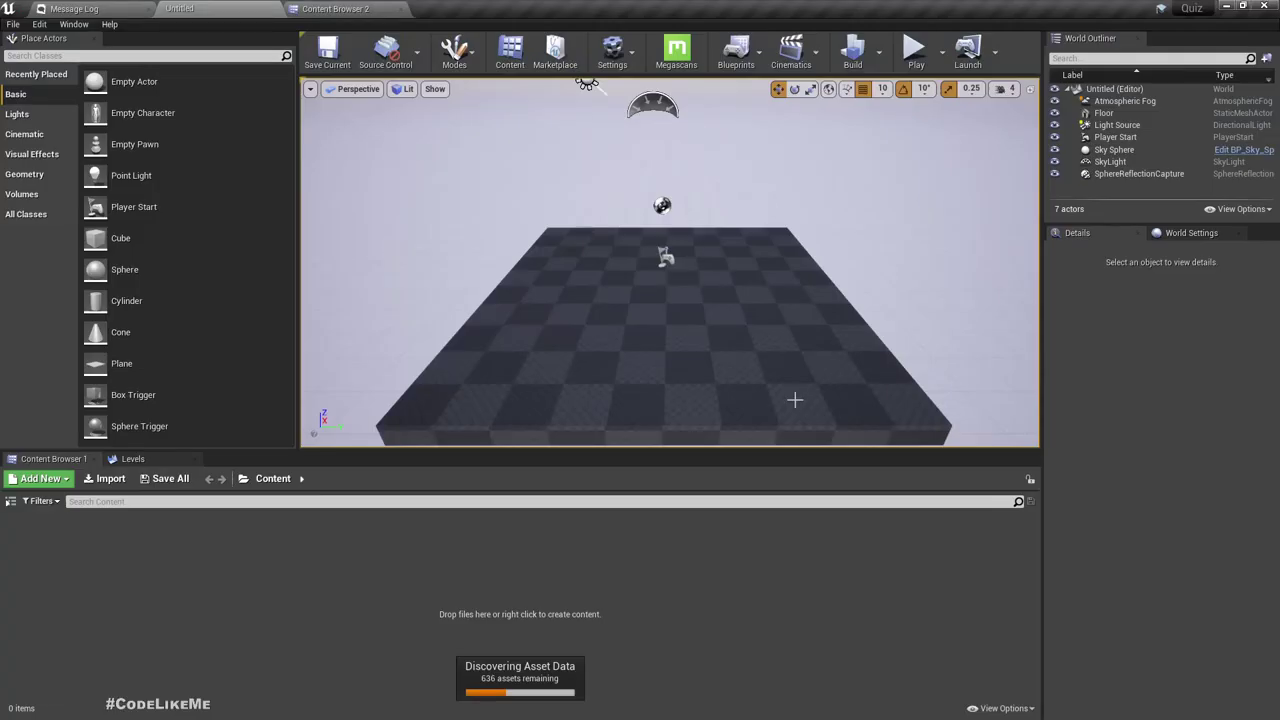
pyautogui.click(10, 501)
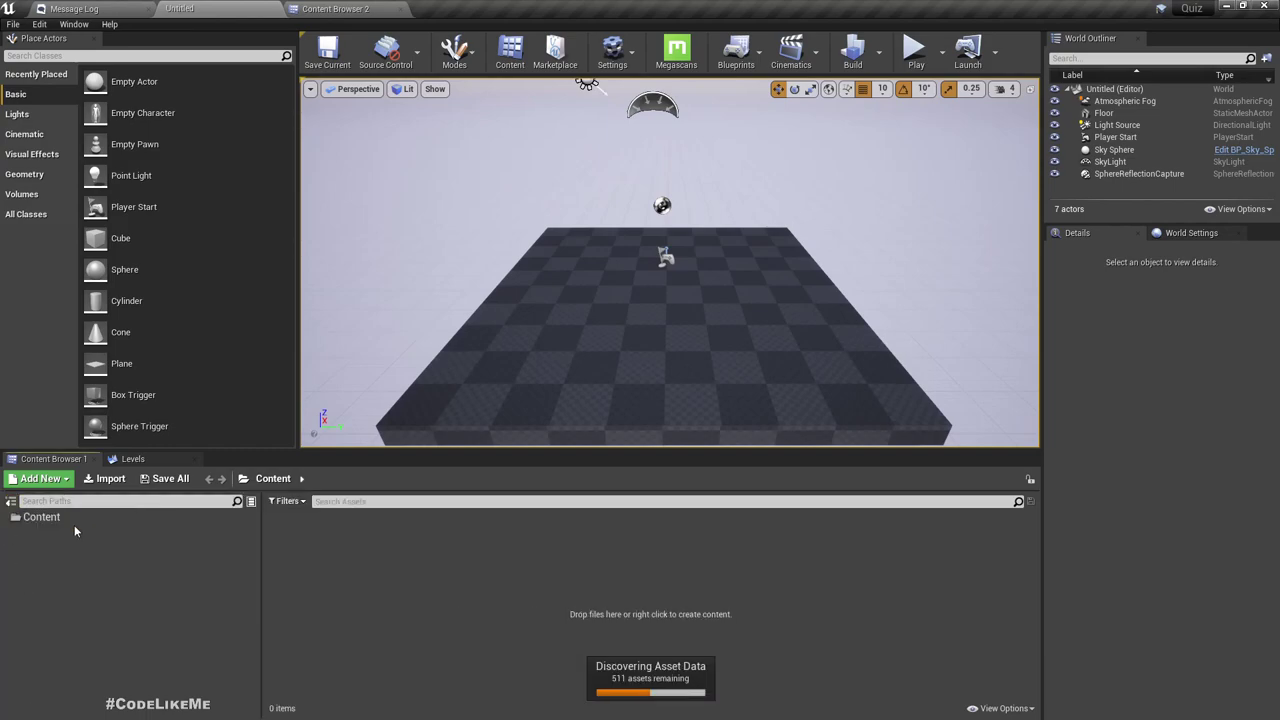
pyautogui.click(914, 50)
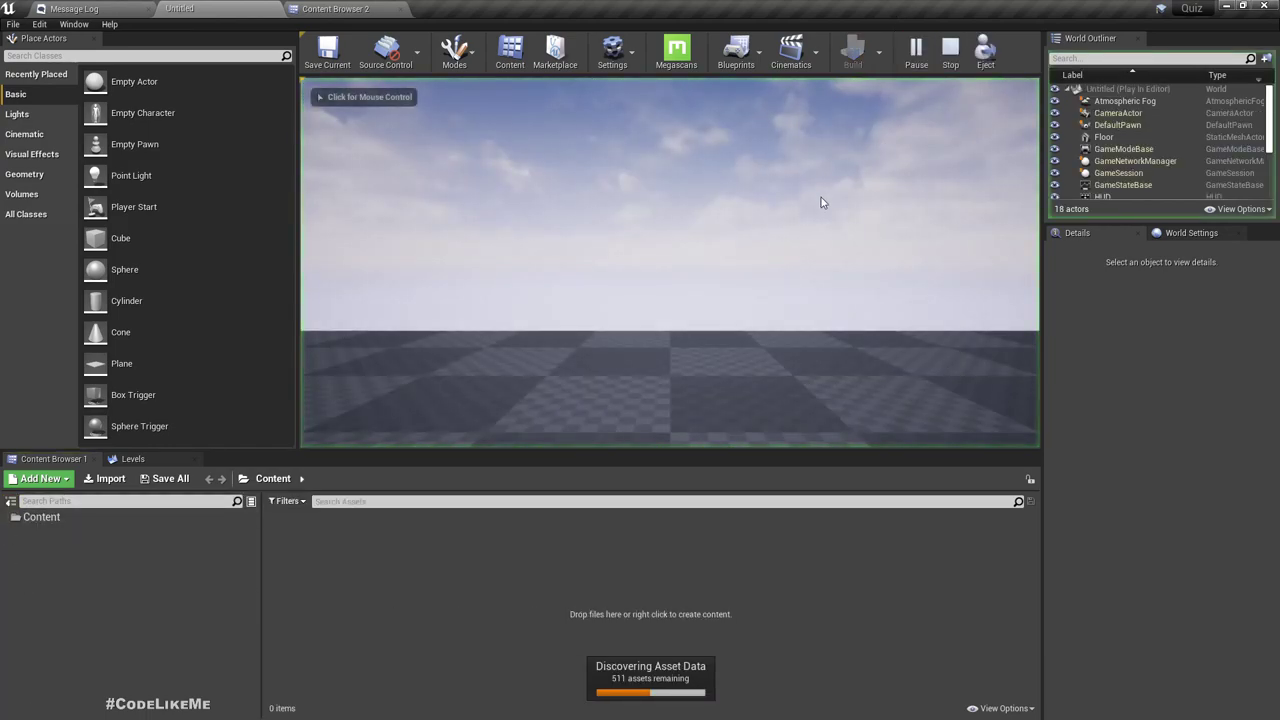
pyautogui.press('Escape')
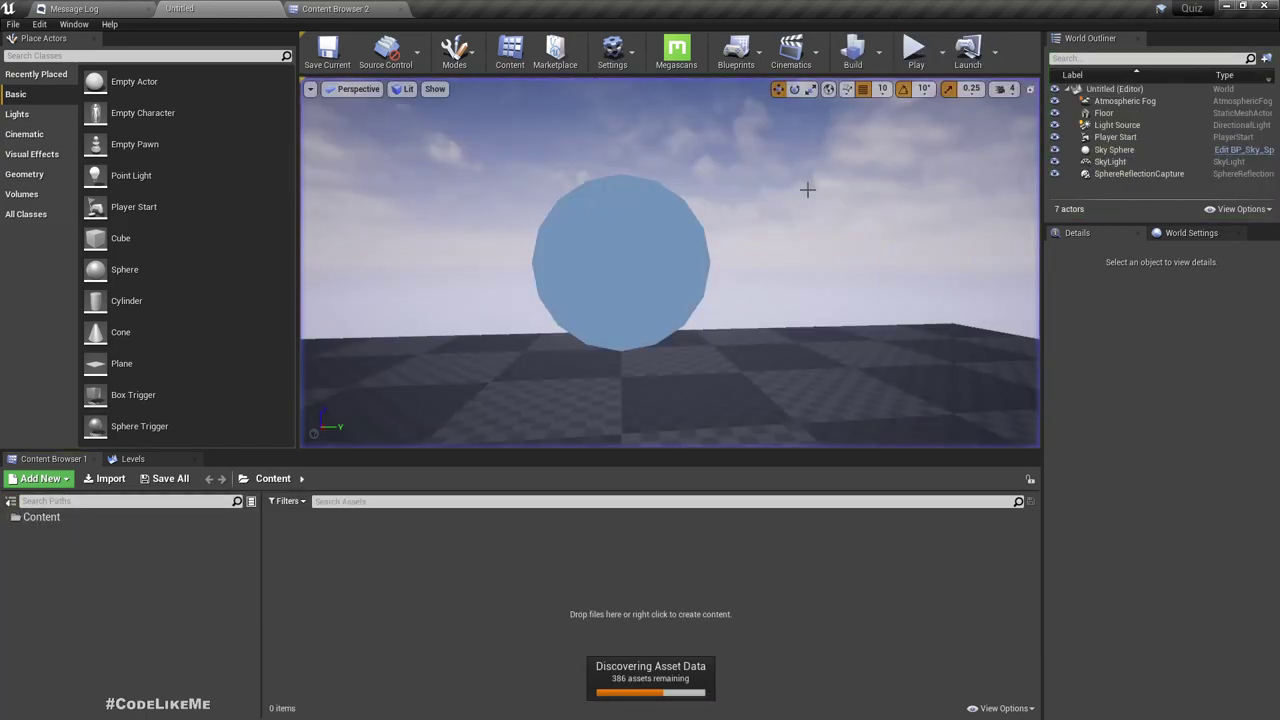
pyautogui.click(341, 7)
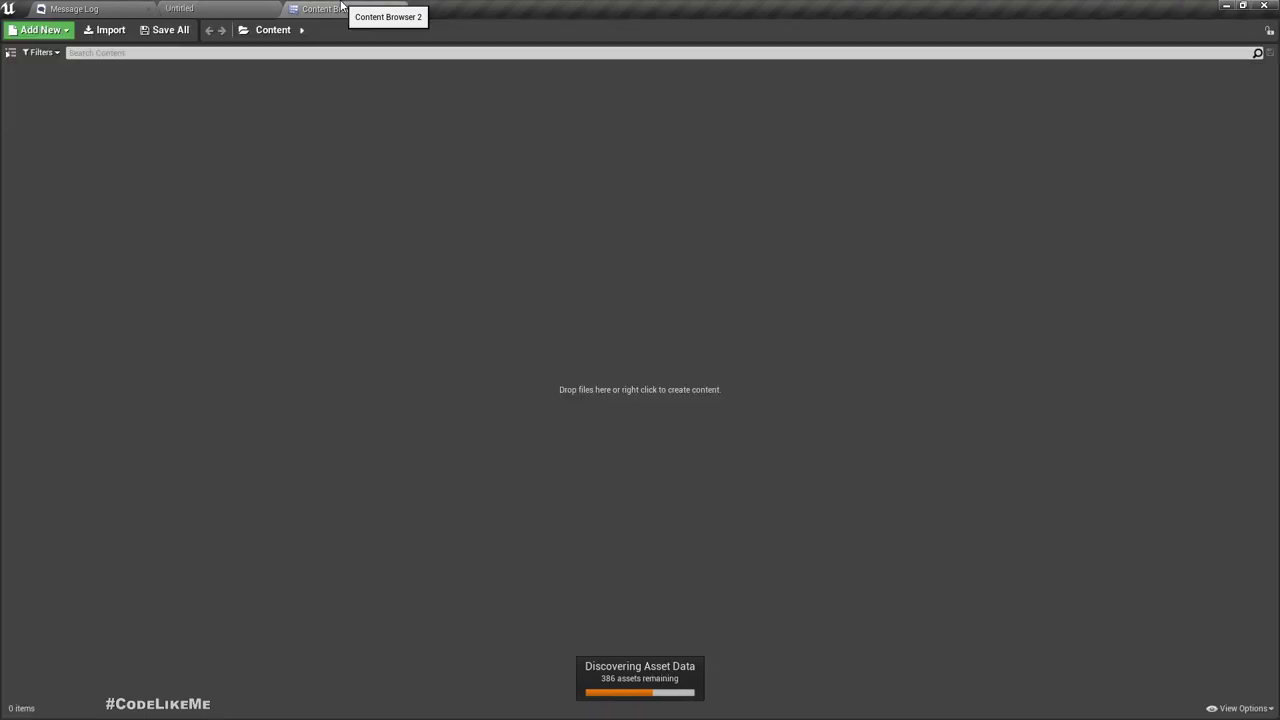
pyautogui.click(8, 53)
pyautogui.click(36, 68)
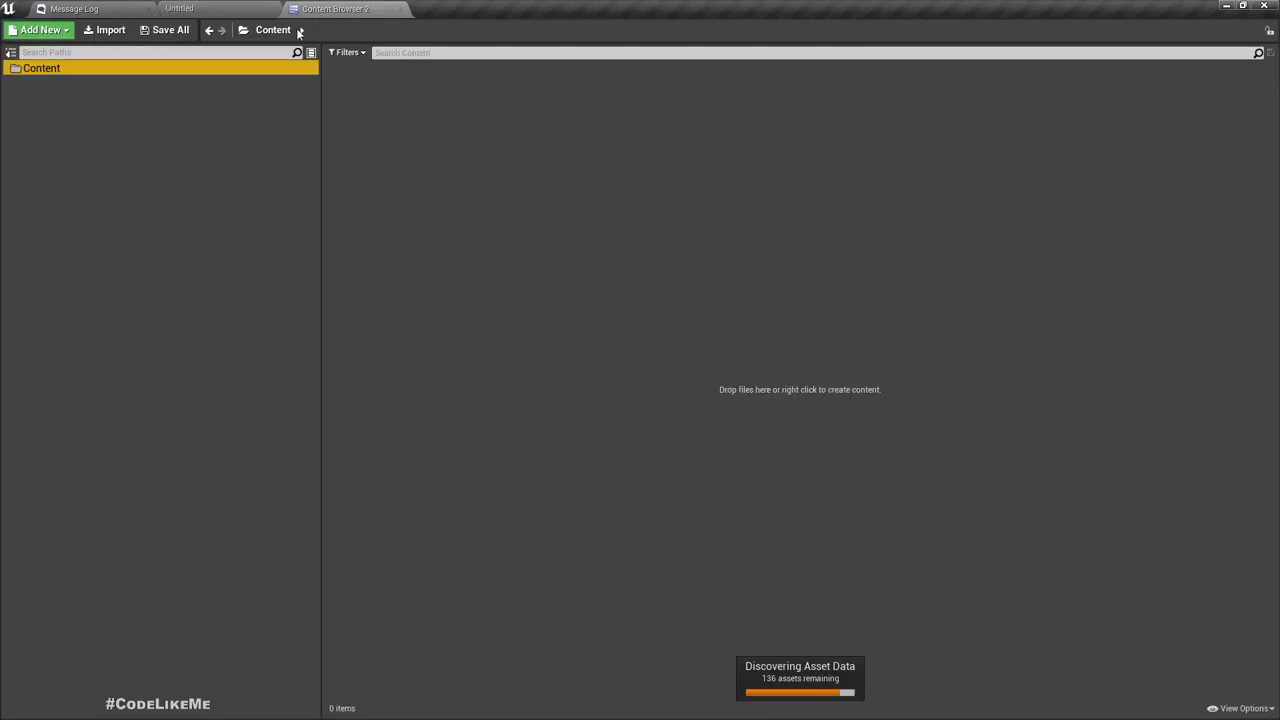
pyautogui.click(240, 8)
pyautogui.click(47, 516)
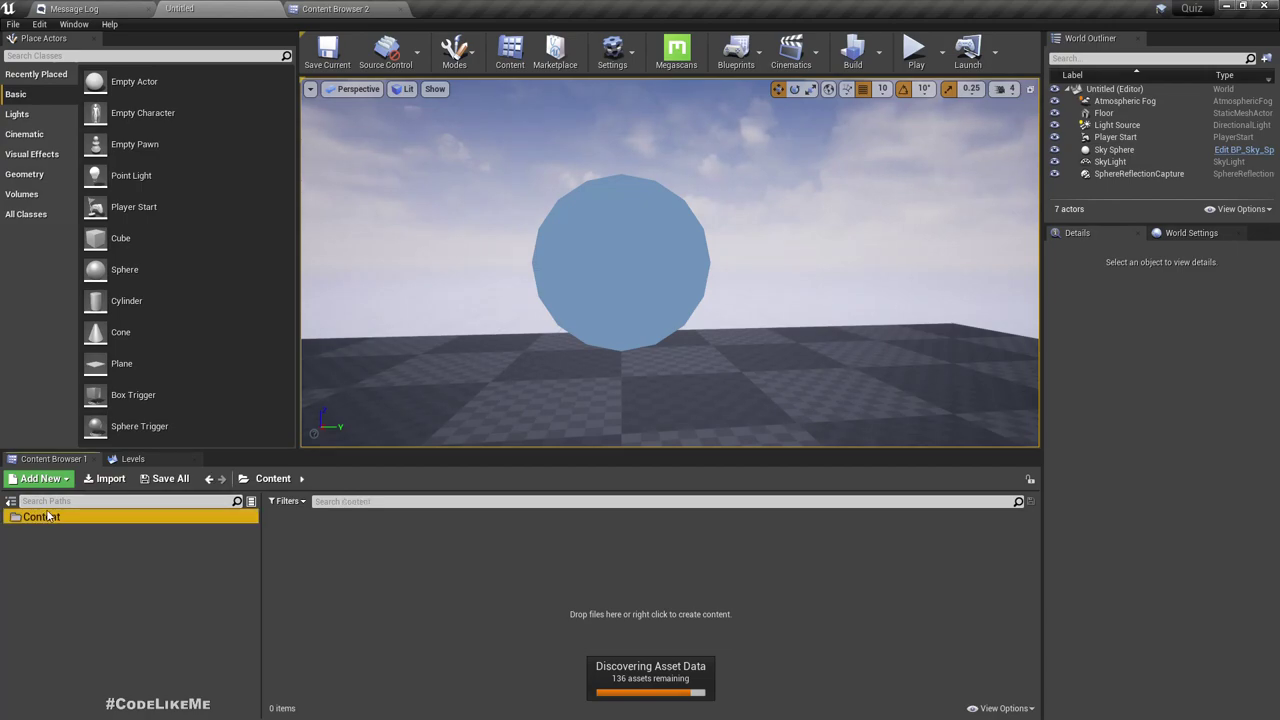
pyautogui.rightClick(47, 516)
pyautogui.click(90, 204)
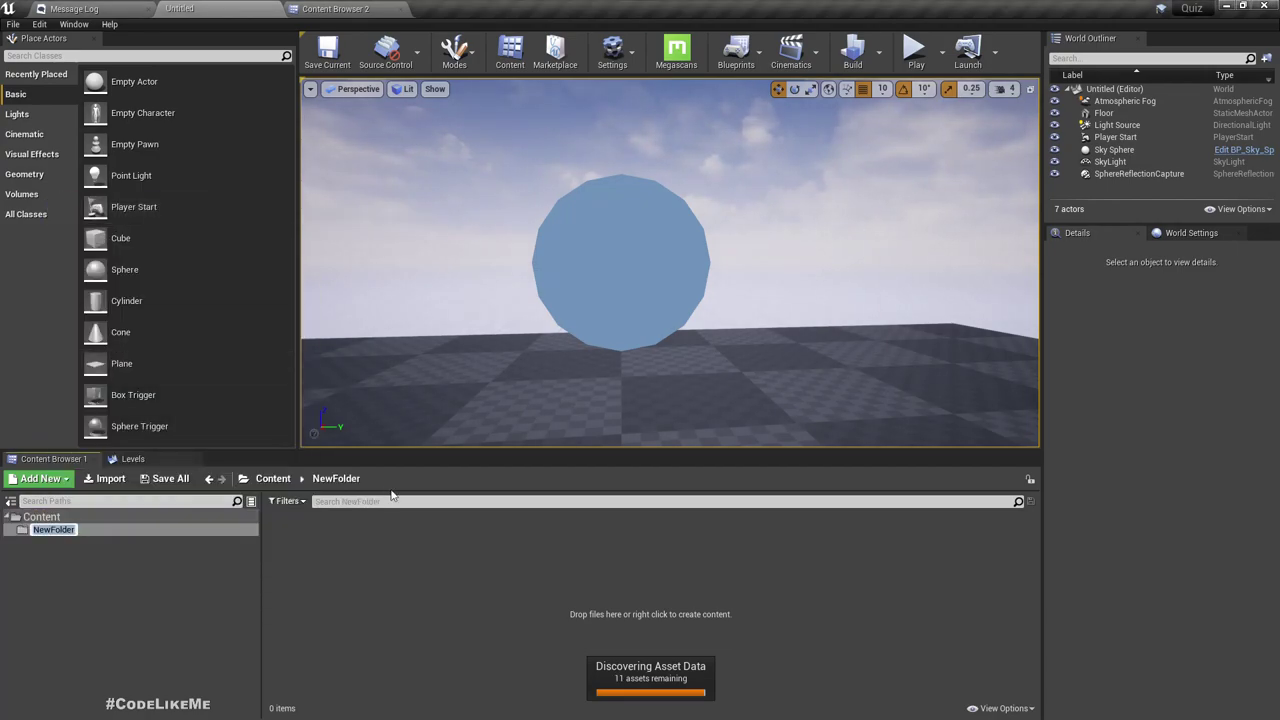
pyautogui.write('Quiz')
pyautogui.press('BackSpace')
pyautogui.press('BackSpace')
pyautogui.press('BackSpace')
pyautogui.press('BackSpace')
pyautogui.write('BP')
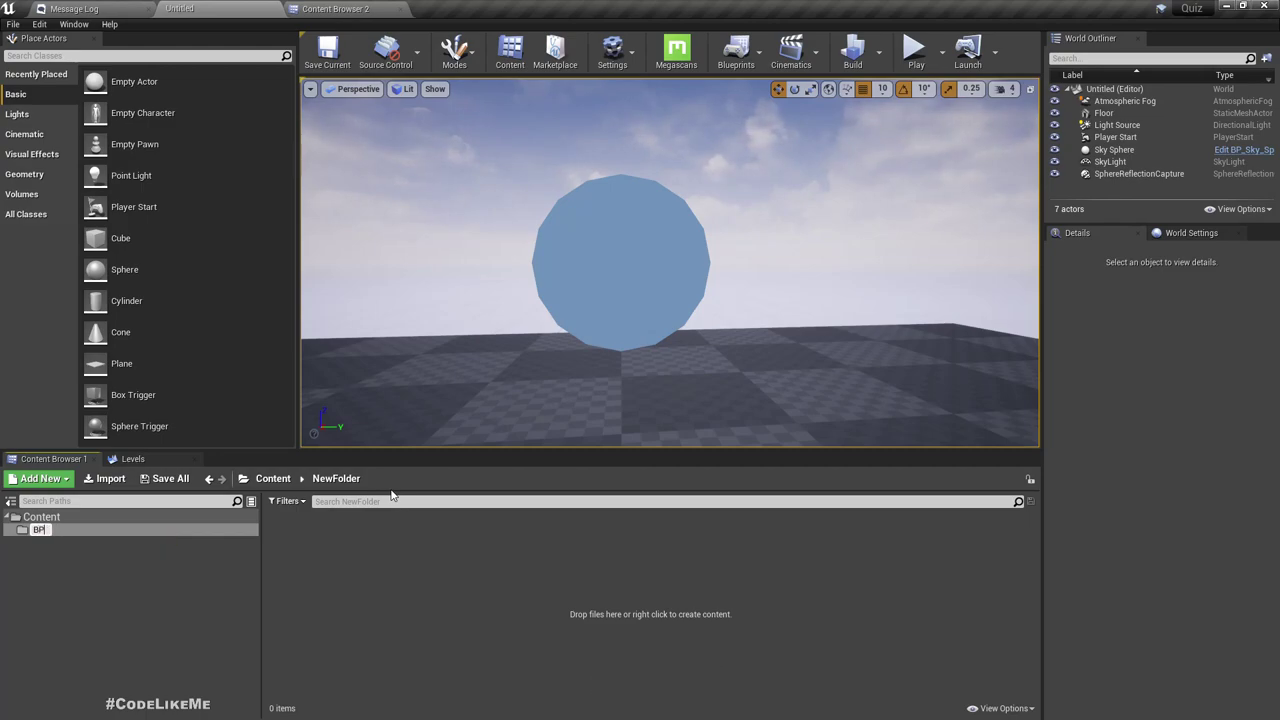
pyautogui.press('Return')
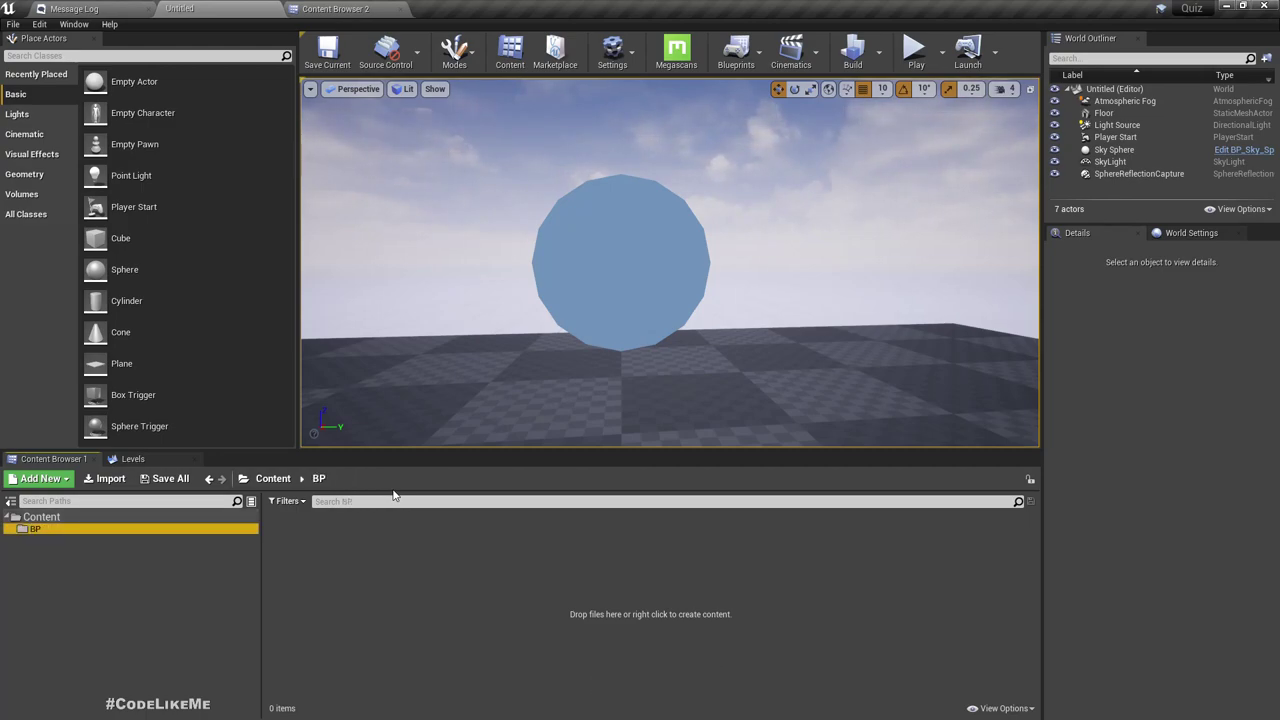
pyautogui.rightClick(304, 551)
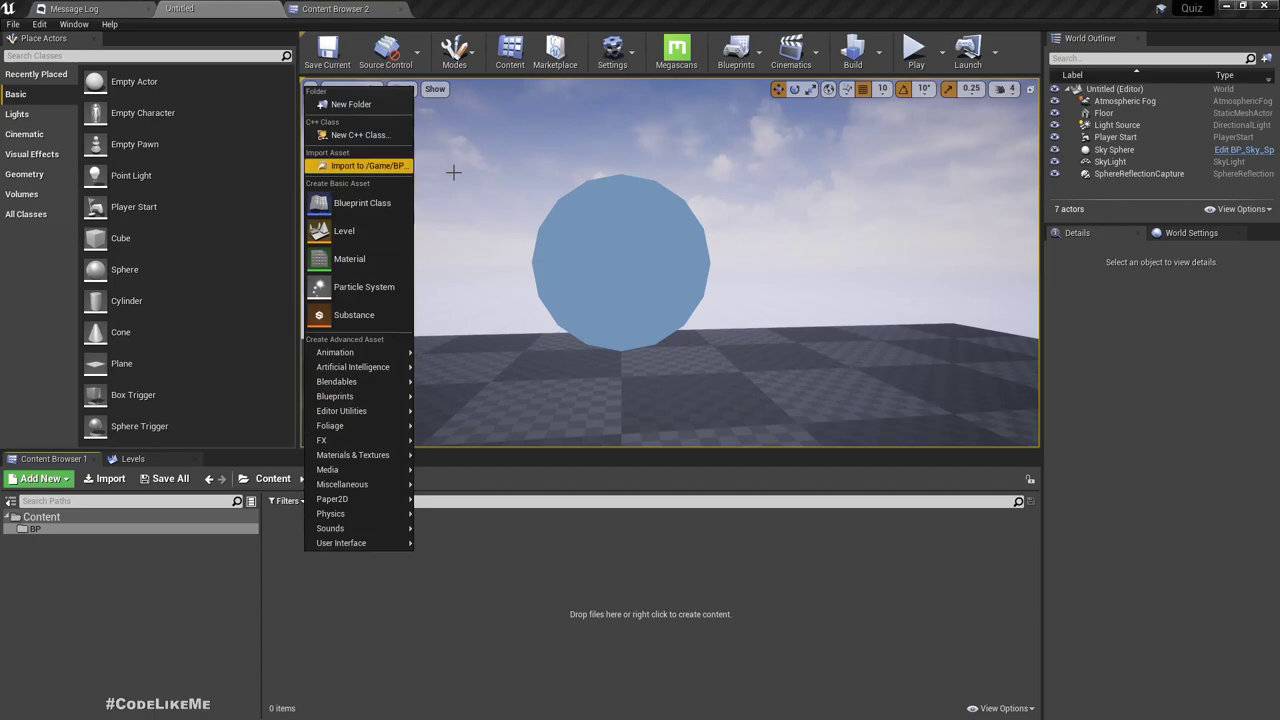
pyautogui.click(924, 61)
pyautogui.click(918, 55)
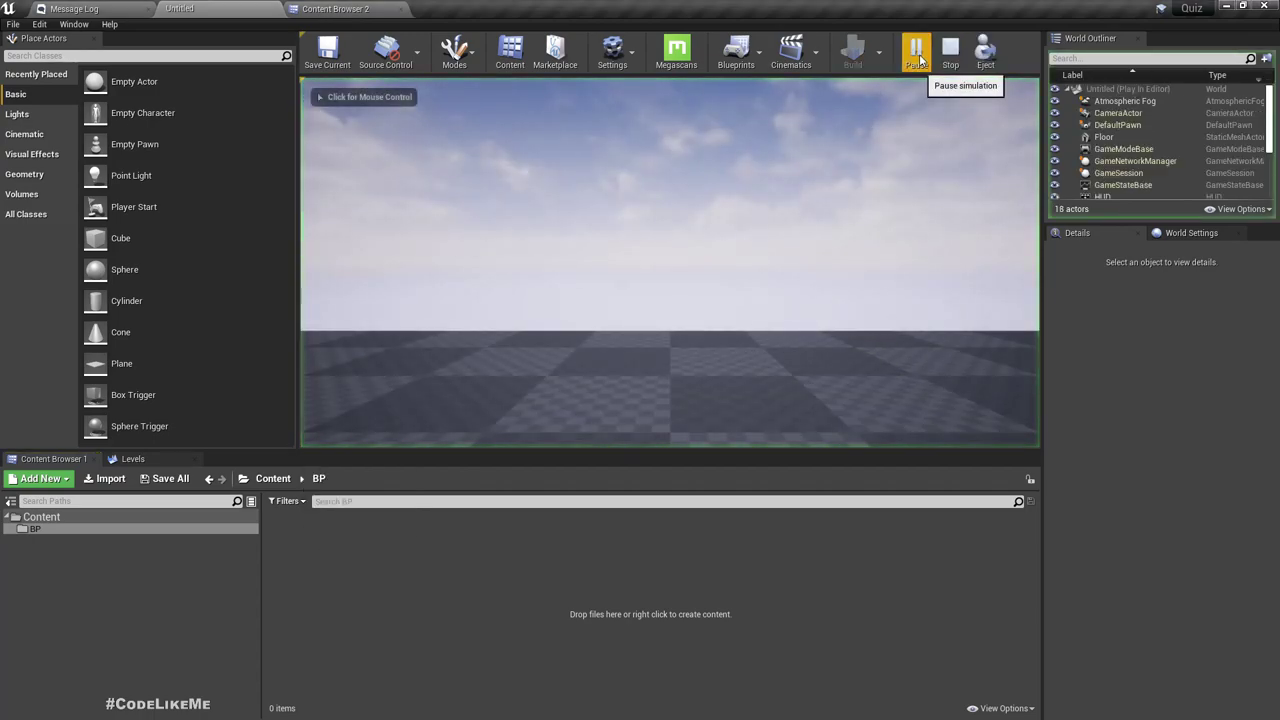
pyautogui.press('Escape')
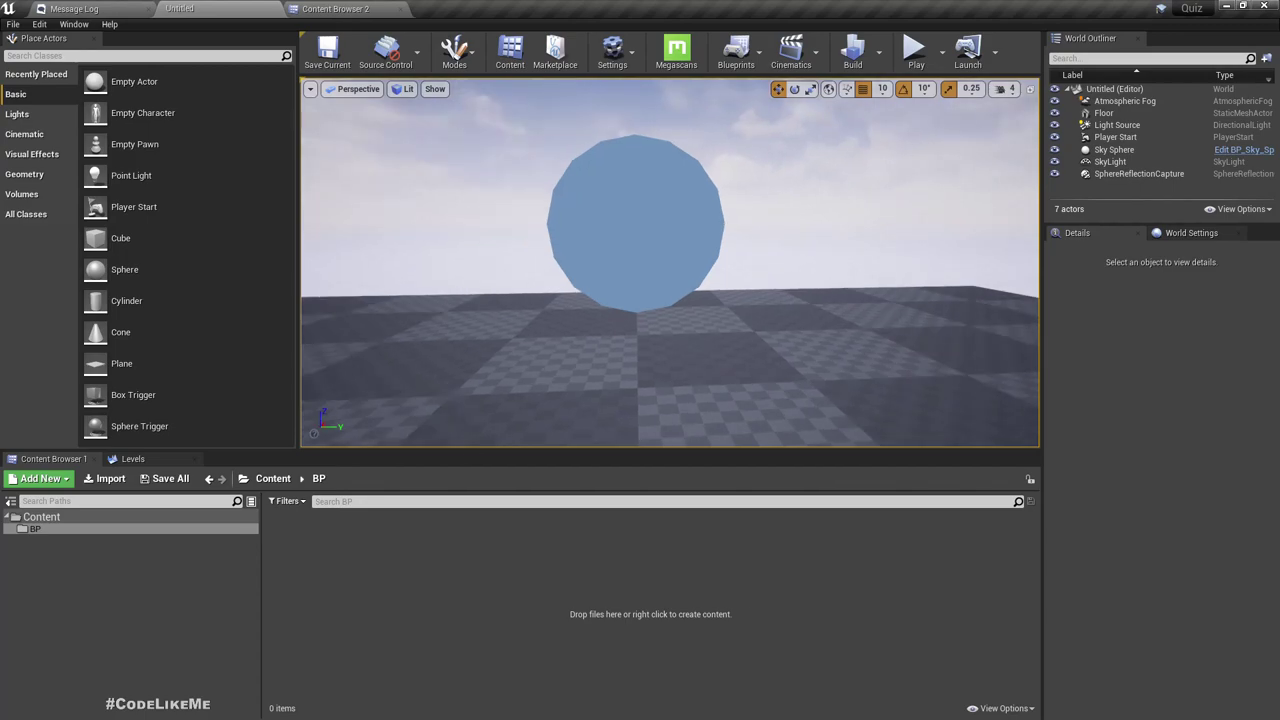
pyautogui.press('F11')
pyautogui.press('F11')
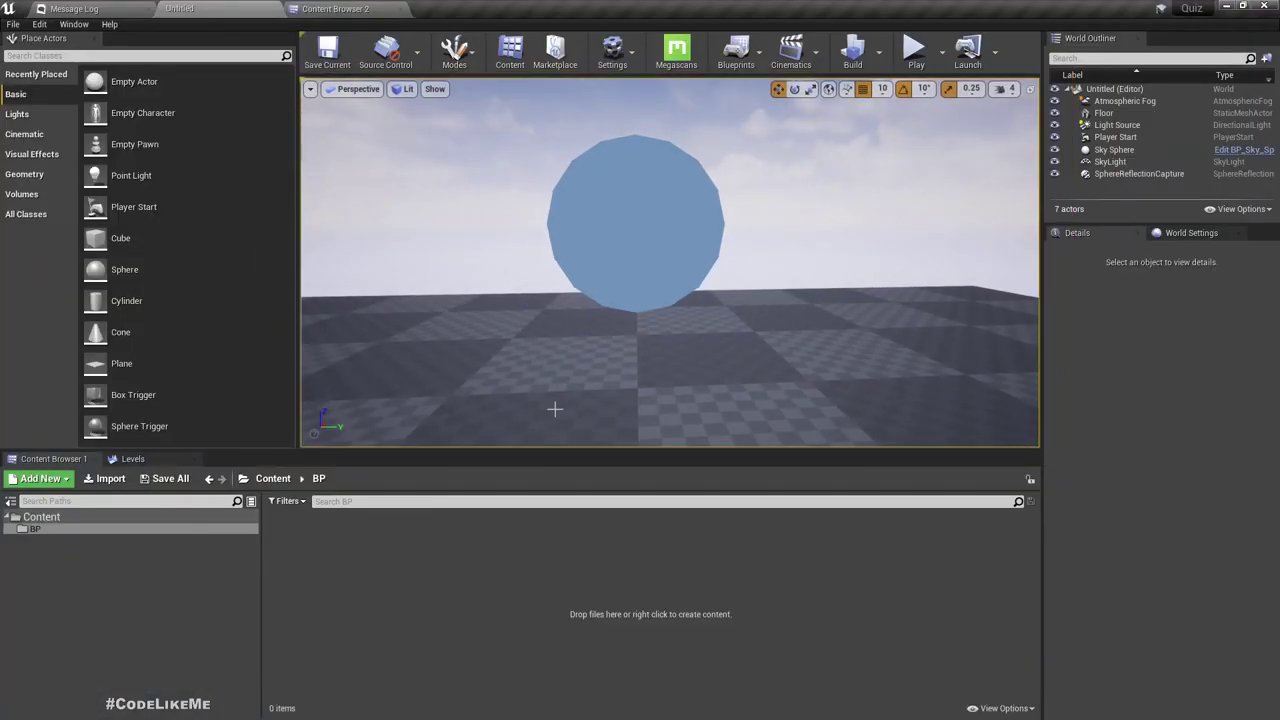
# Create a Game Mode Base Blueprint class in the BP folder named GMode_Quiz
pyautogui.rightClick(406, 548)
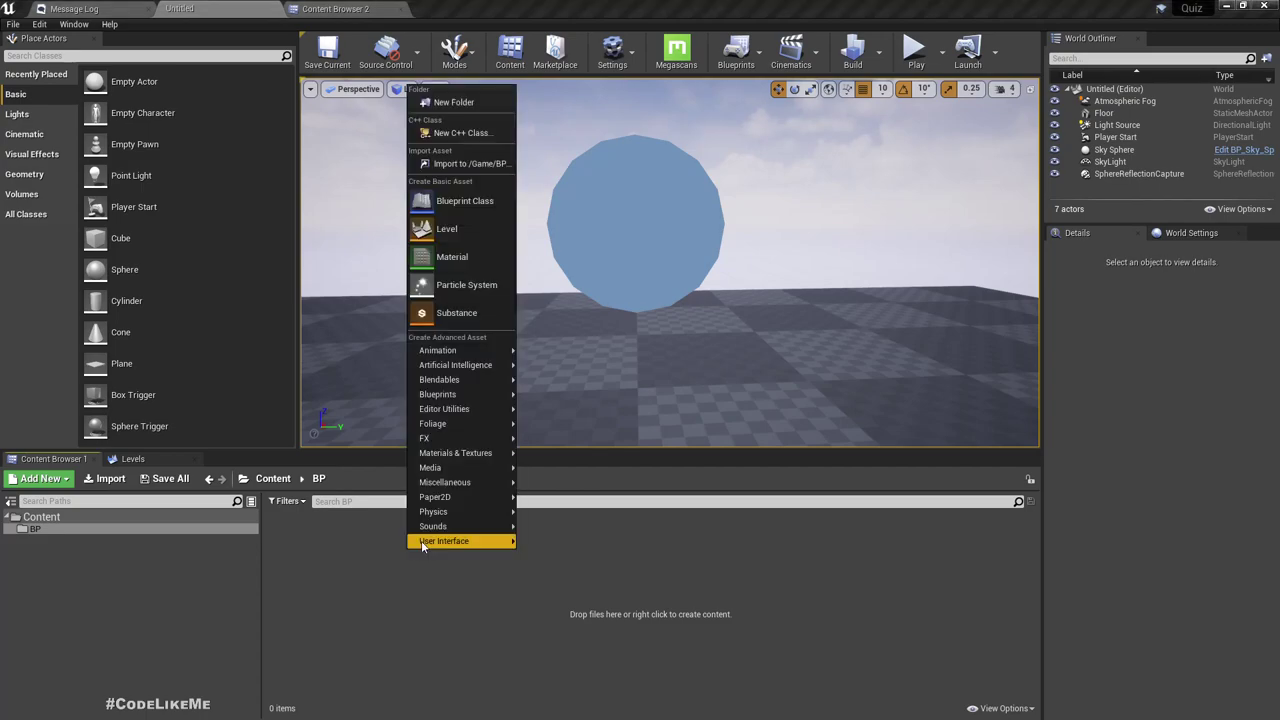
pyautogui.click(458, 201)
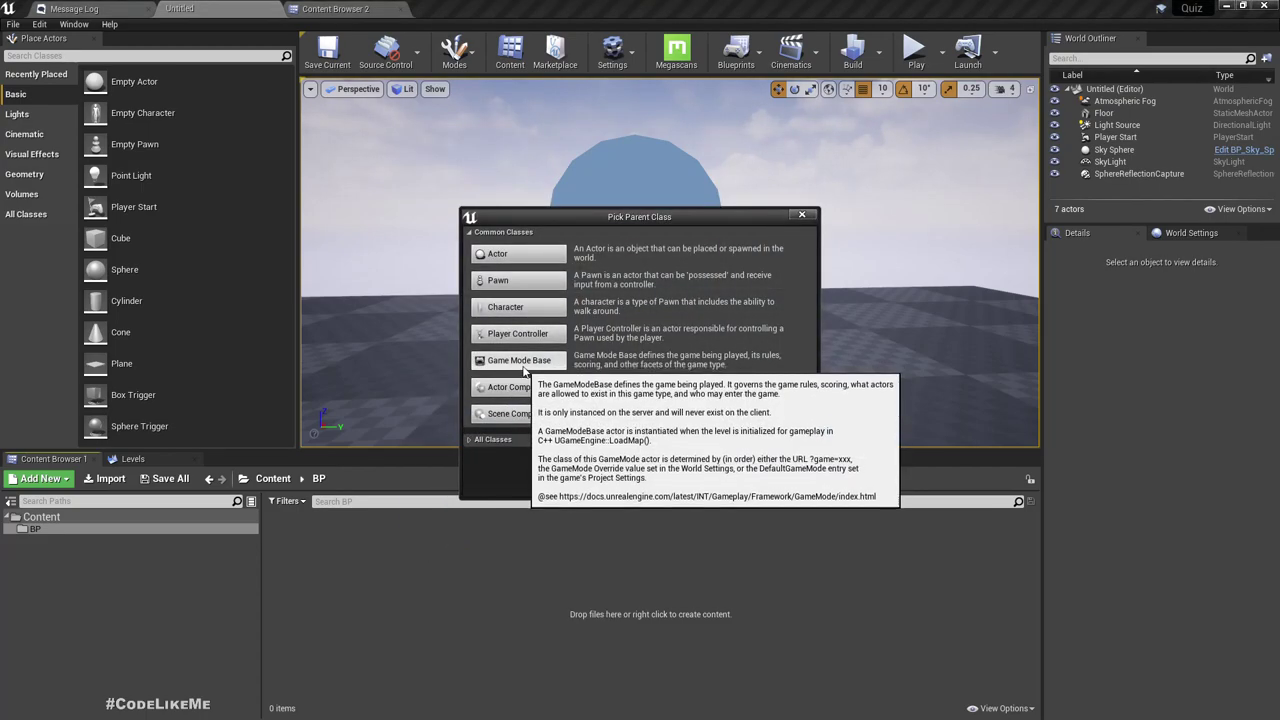
pyautogui.click(519, 360)
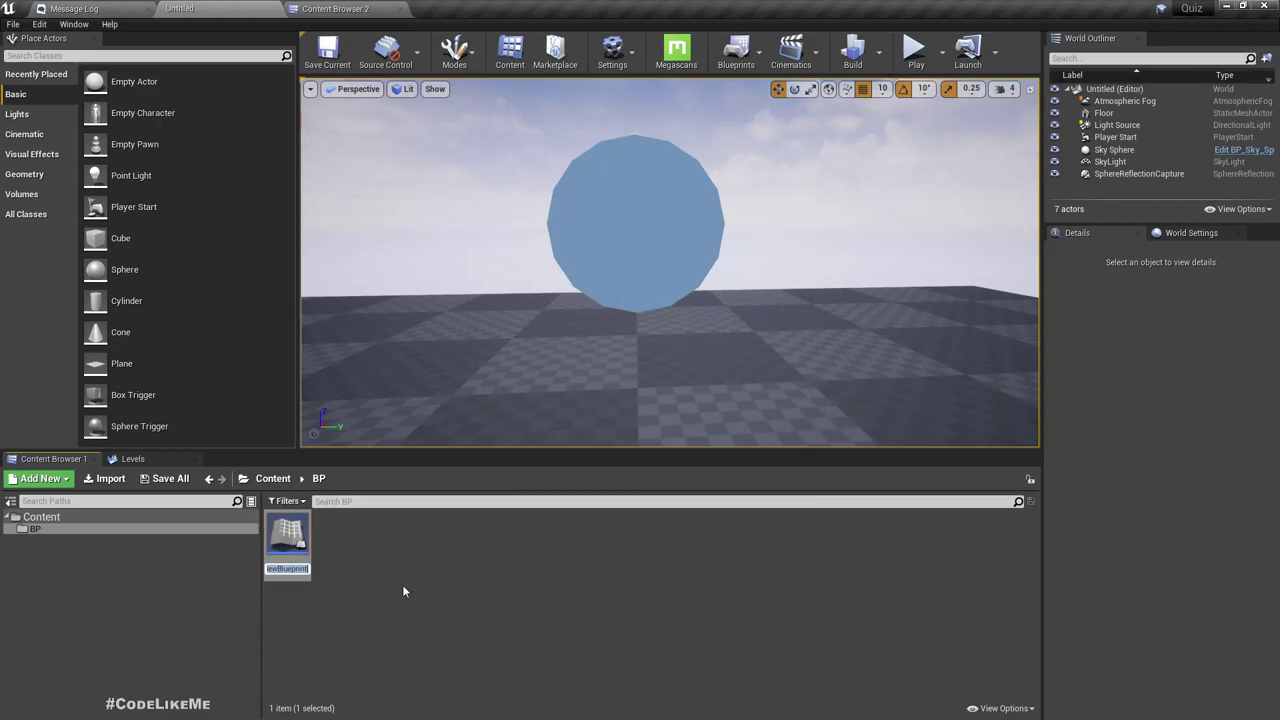
pyautogui.write('GameModeGM')
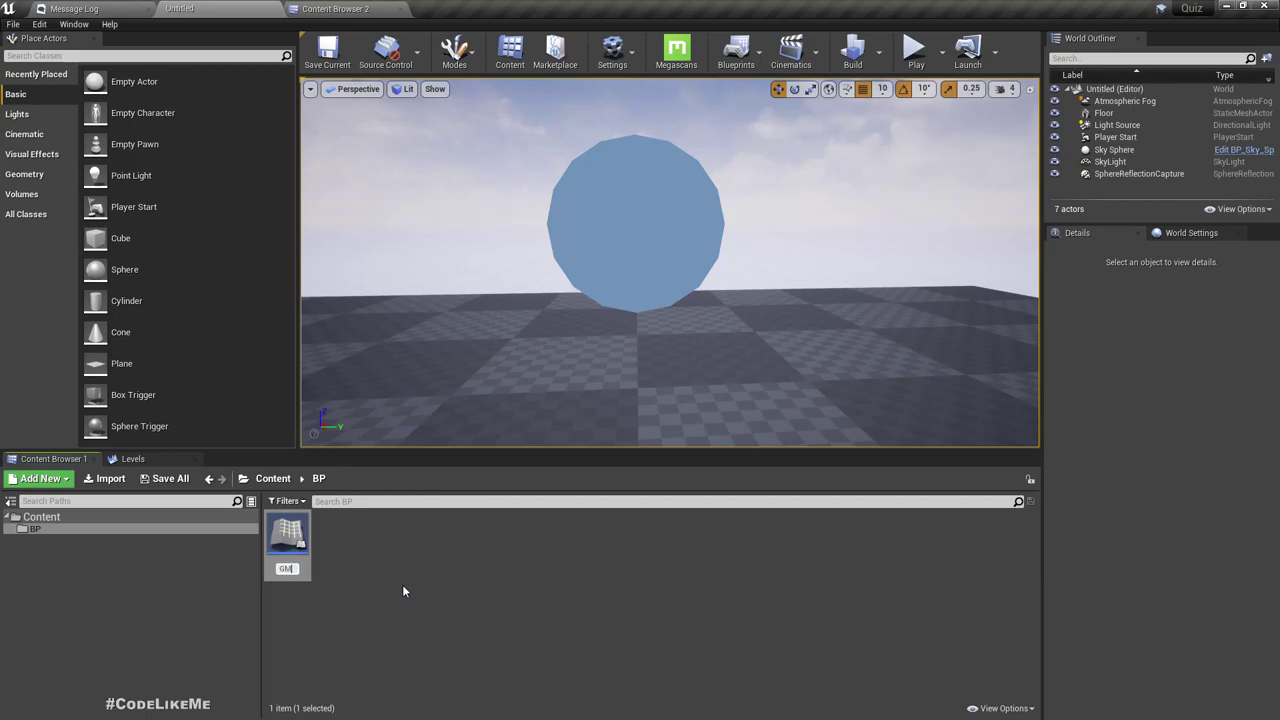
pyautogui.write('ode_Quiz')
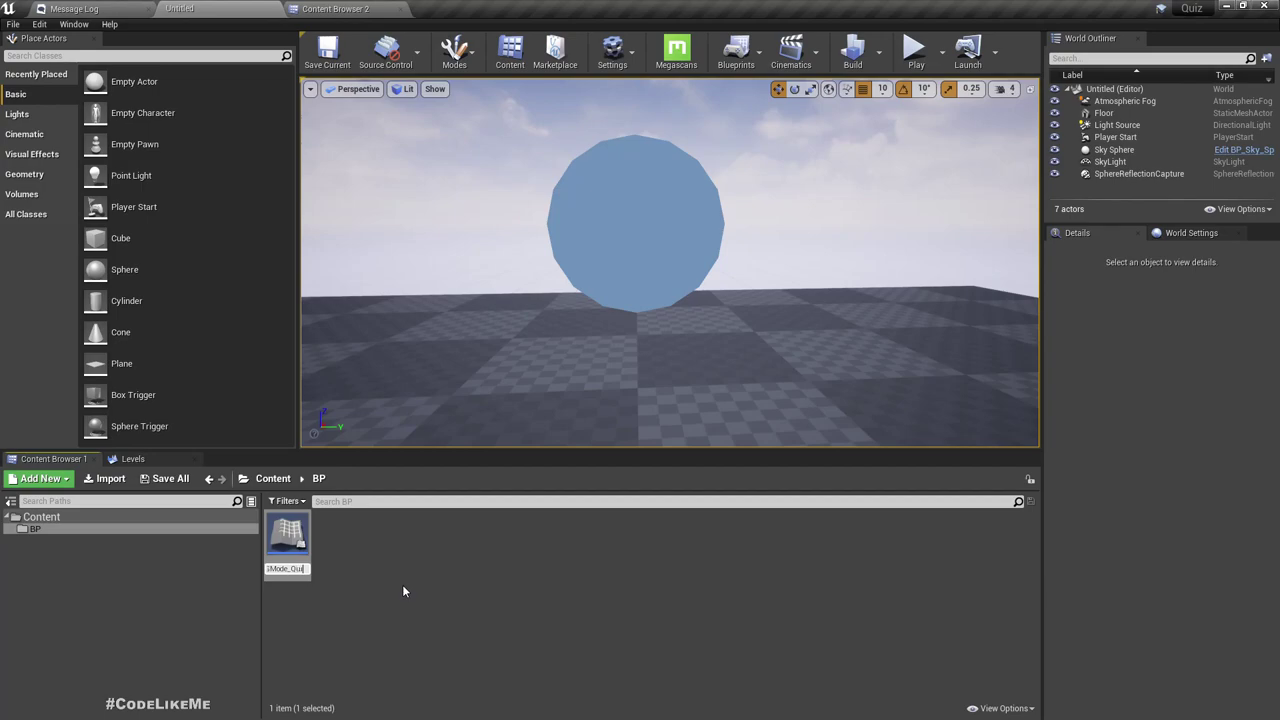
pyautogui.press('Return')
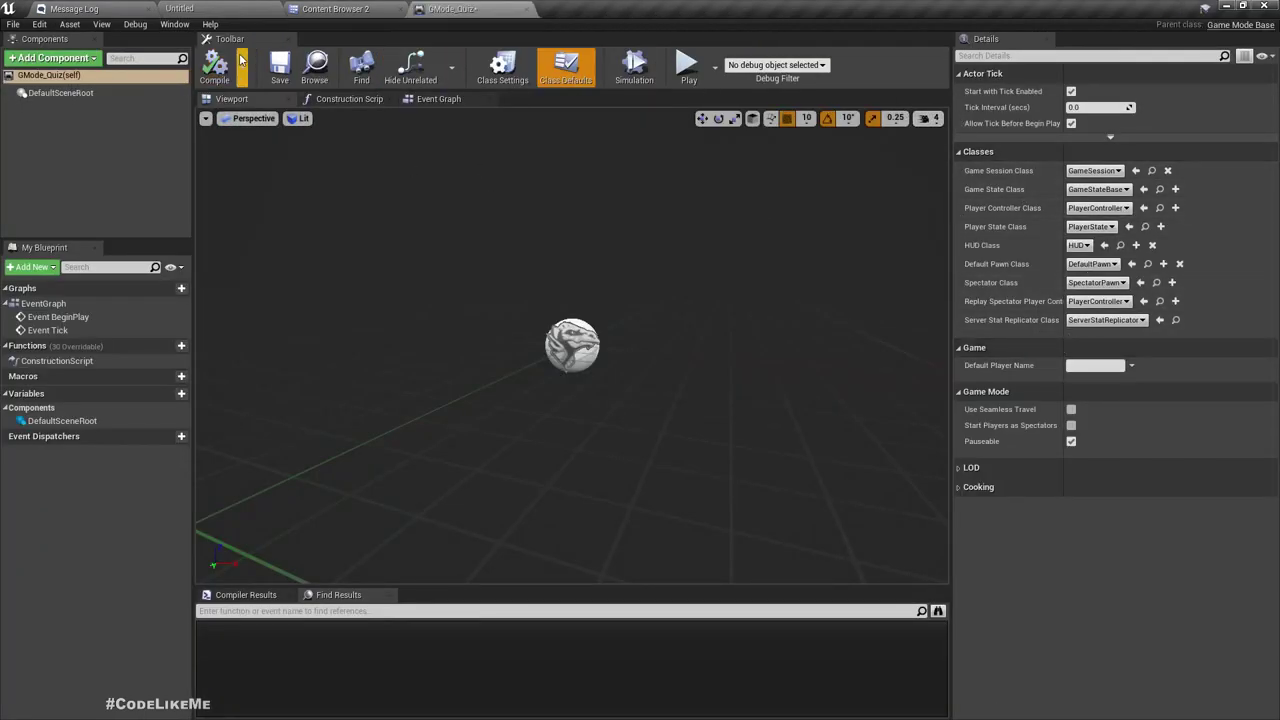
# Set the World Settings GameMode Override to GMode_Quiz and expand Selected GameMode
pyautogui.click(225, 7)
pyautogui.click(1187, 233)
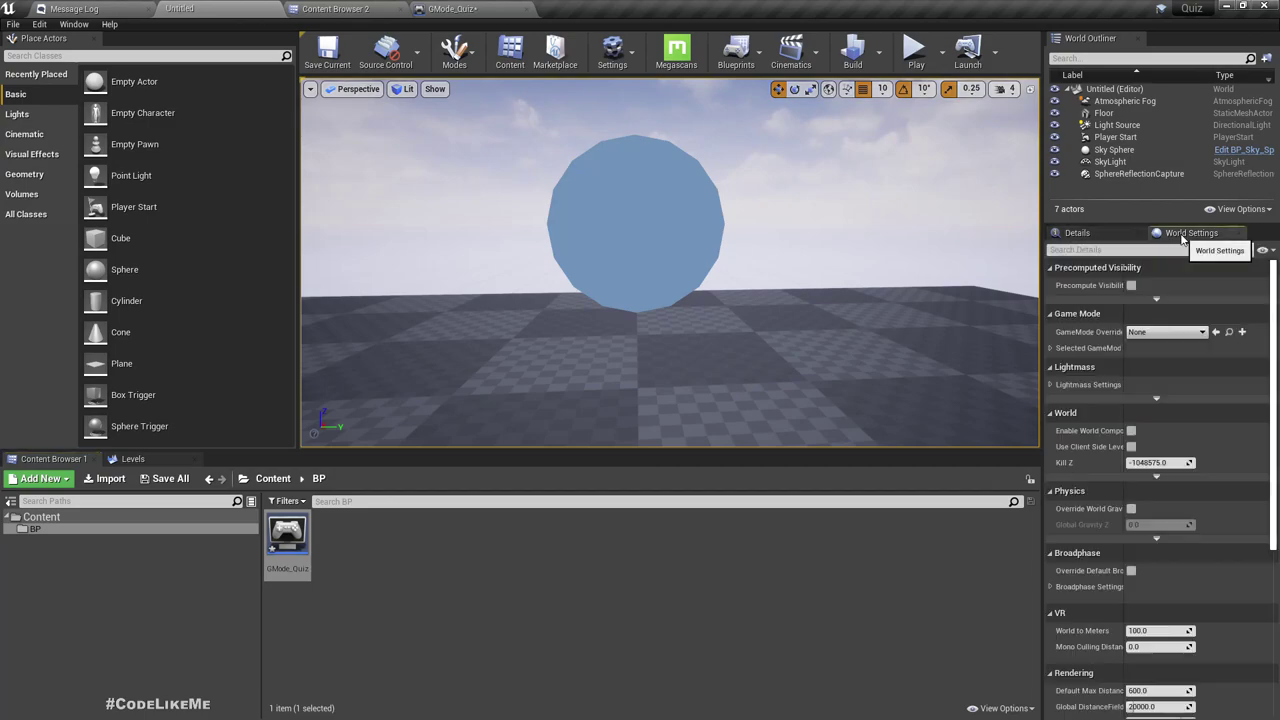
pyautogui.click(1167, 331)
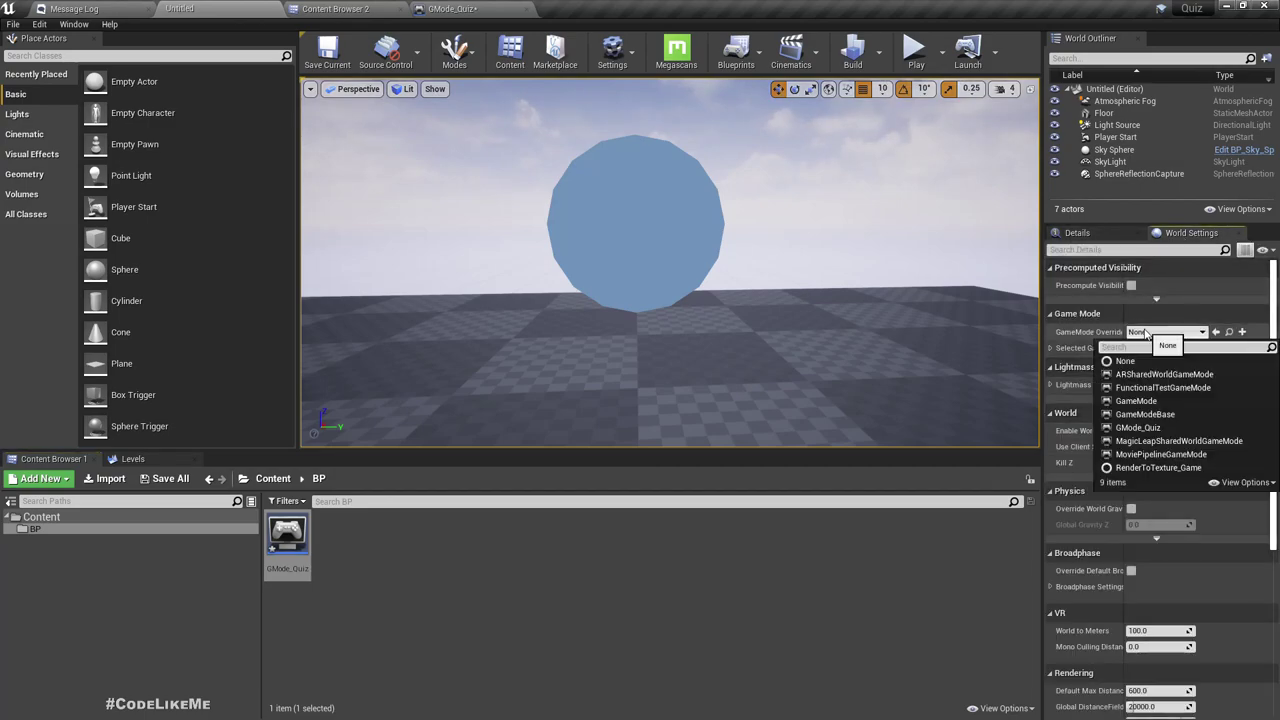
pyautogui.click(1145, 428)
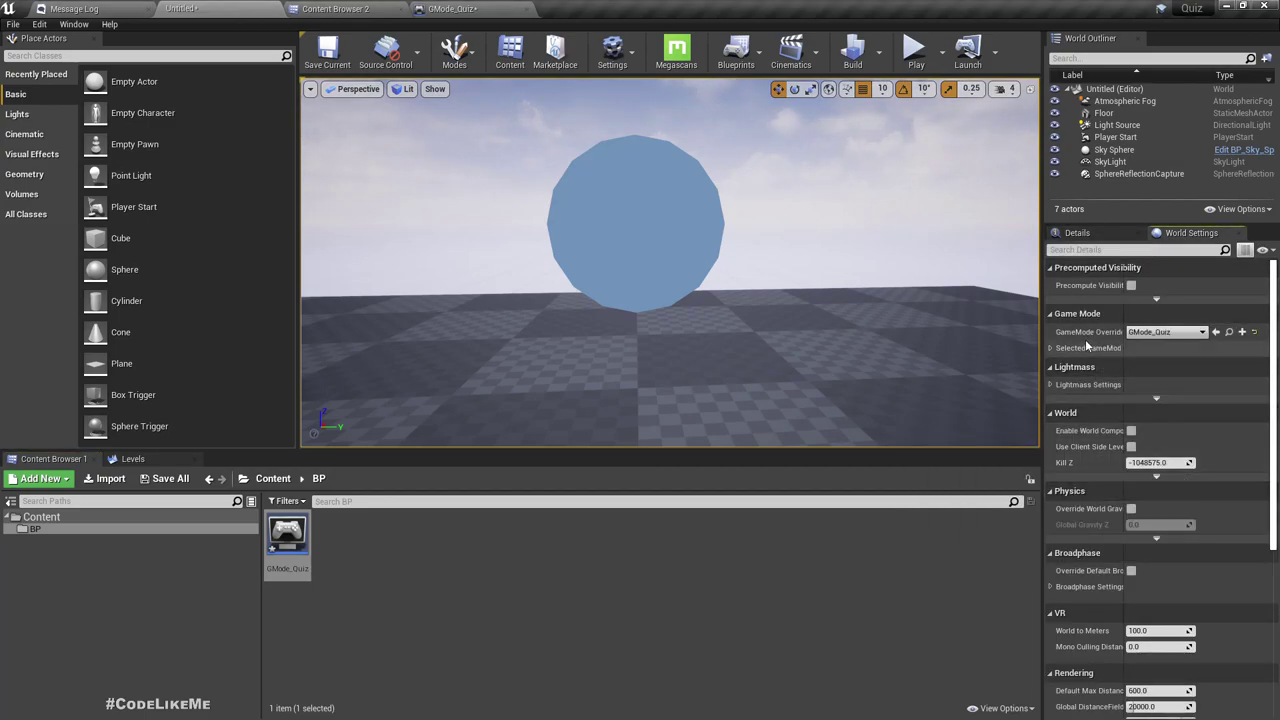
pyautogui.click(1050, 348)
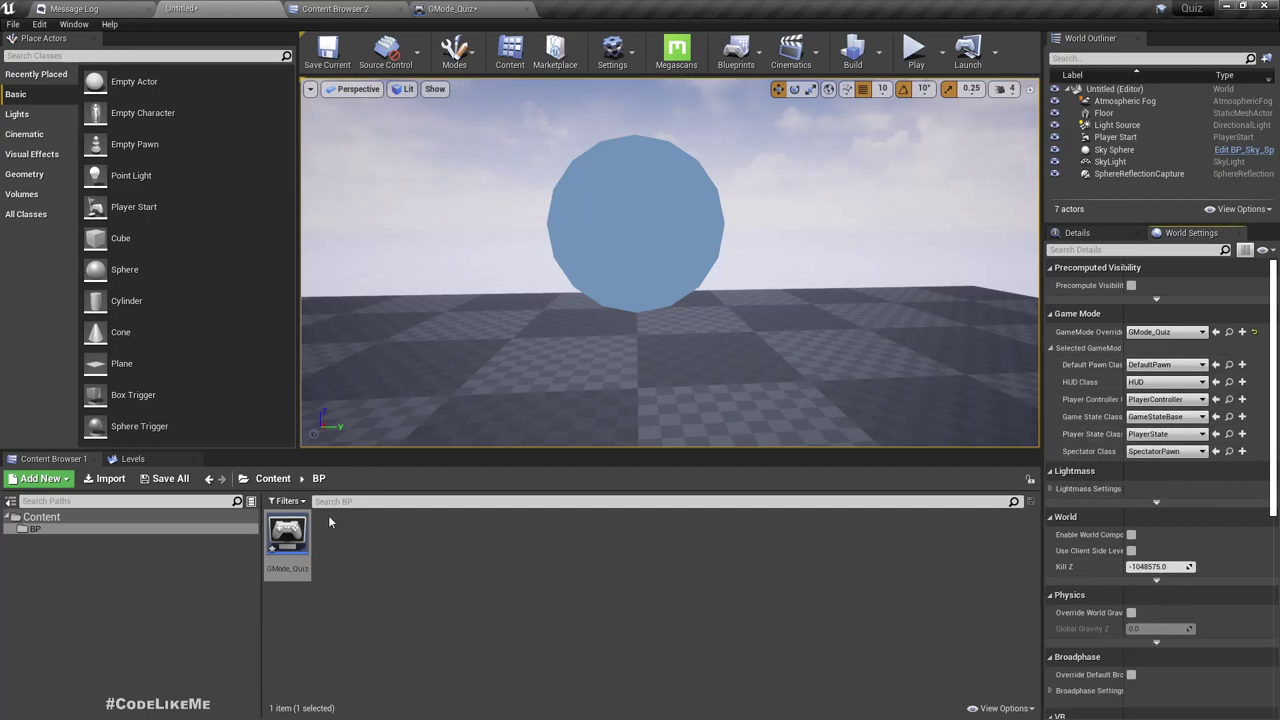
# Bring up the Content Browser's asset creation menu, dismiss it, then reopen it
pyautogui.rightClick(351, 542)
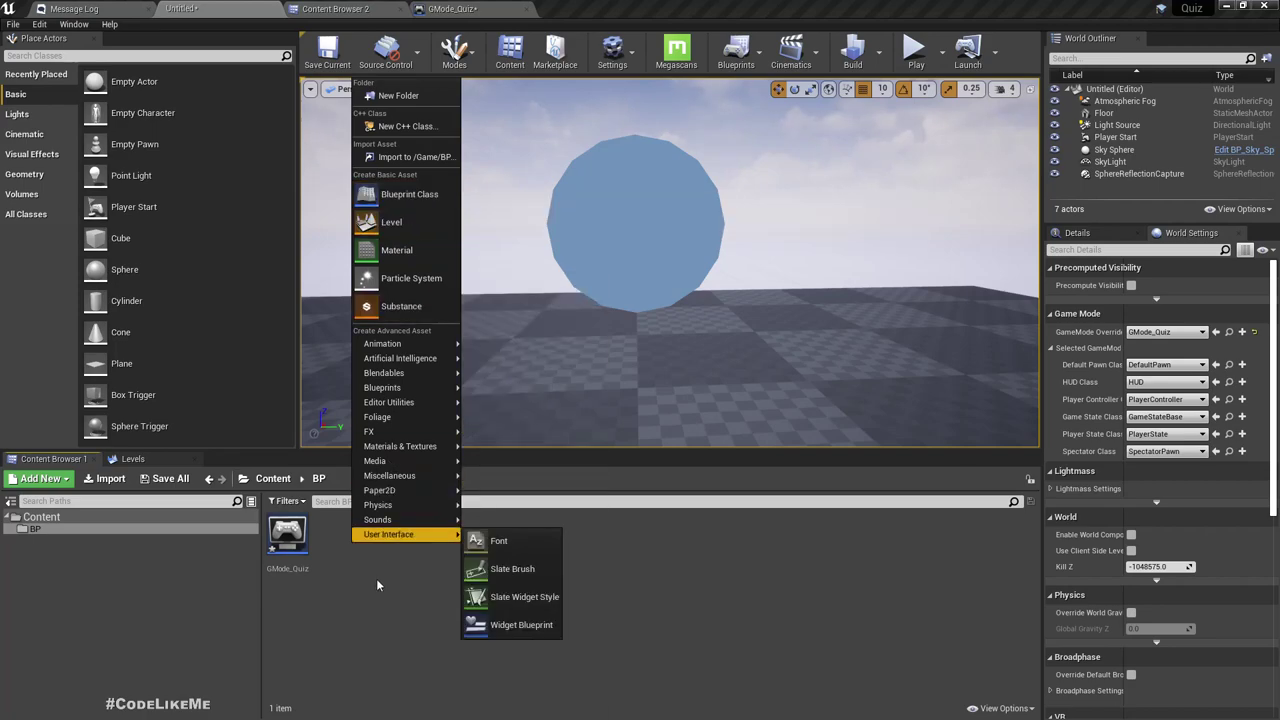
pyautogui.click(374, 612)
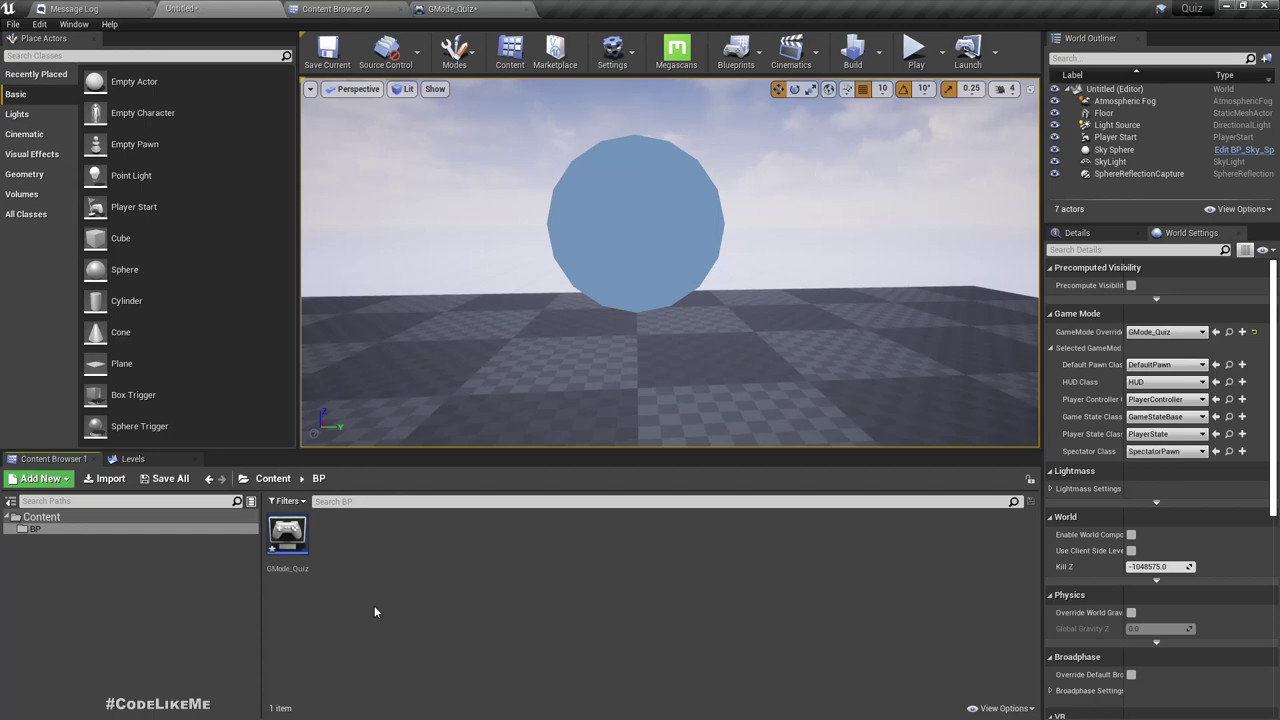
pyautogui.rightClick(375, 607)
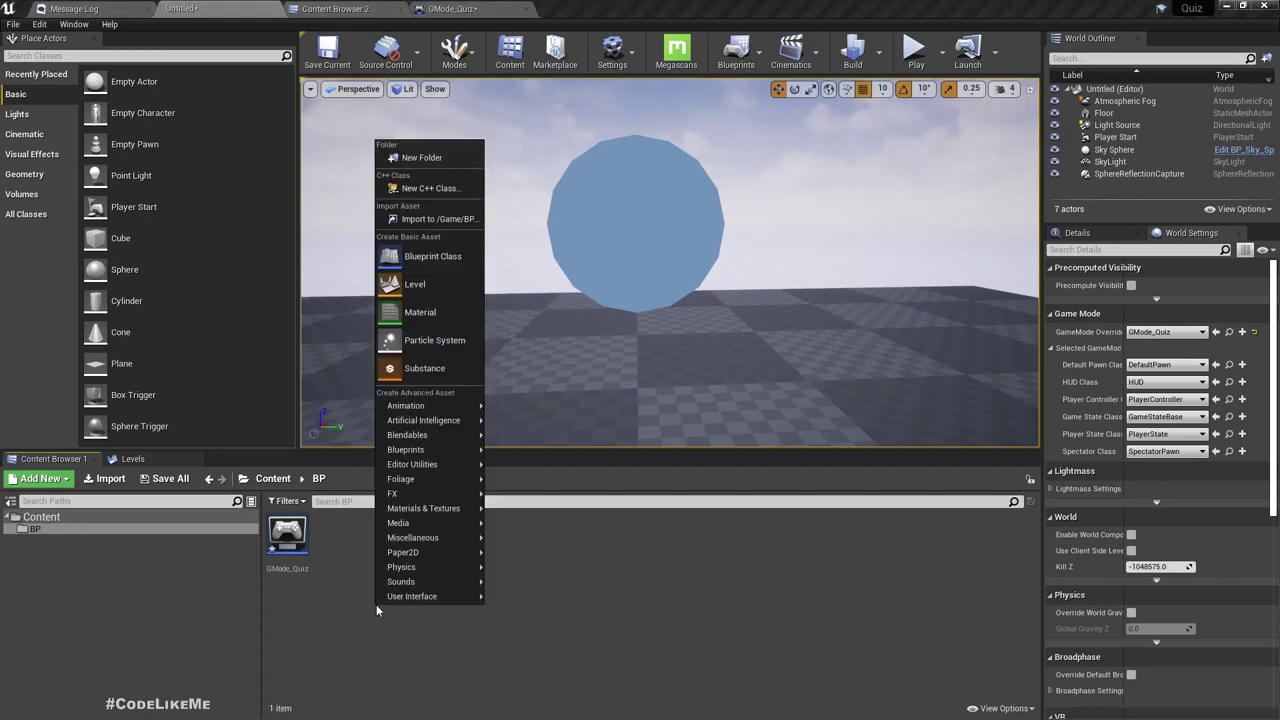
# Create a Blueprint class with HUD as its parent, found via the 'hud' search, named Hud_Quiz
pyautogui.click(397, 254)
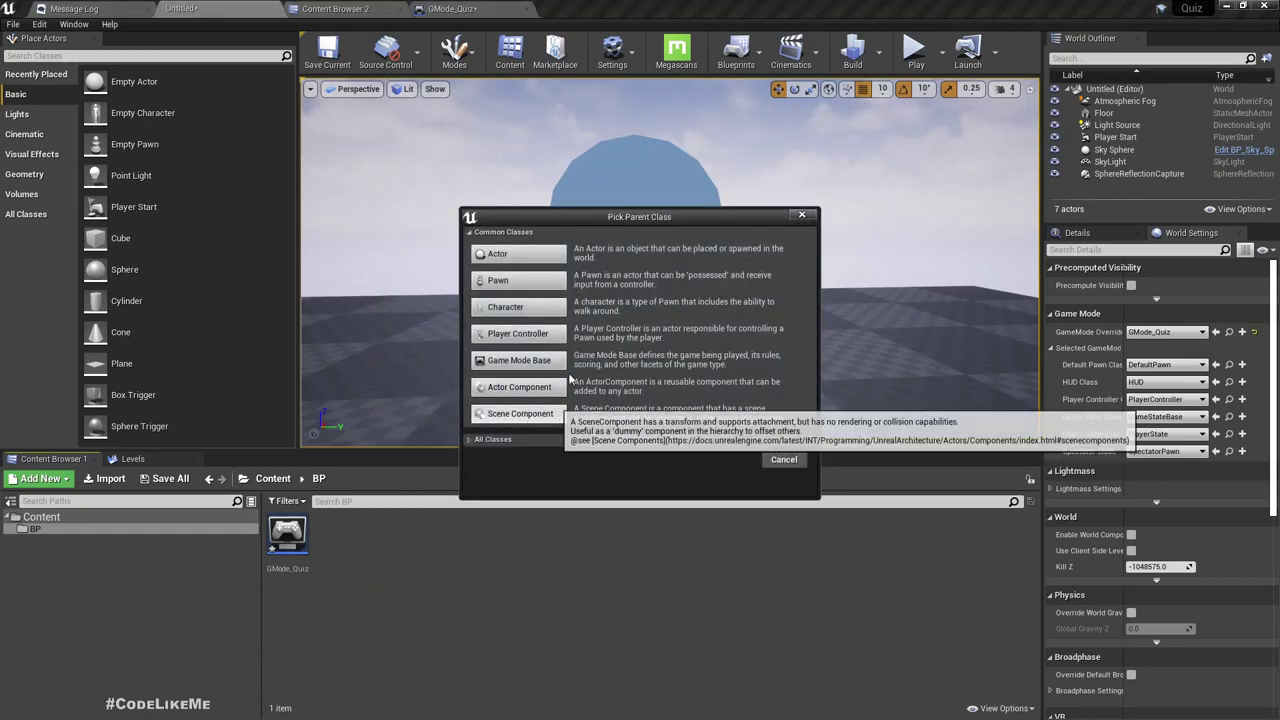
pyautogui.click(469, 439)
pyautogui.write('hud')
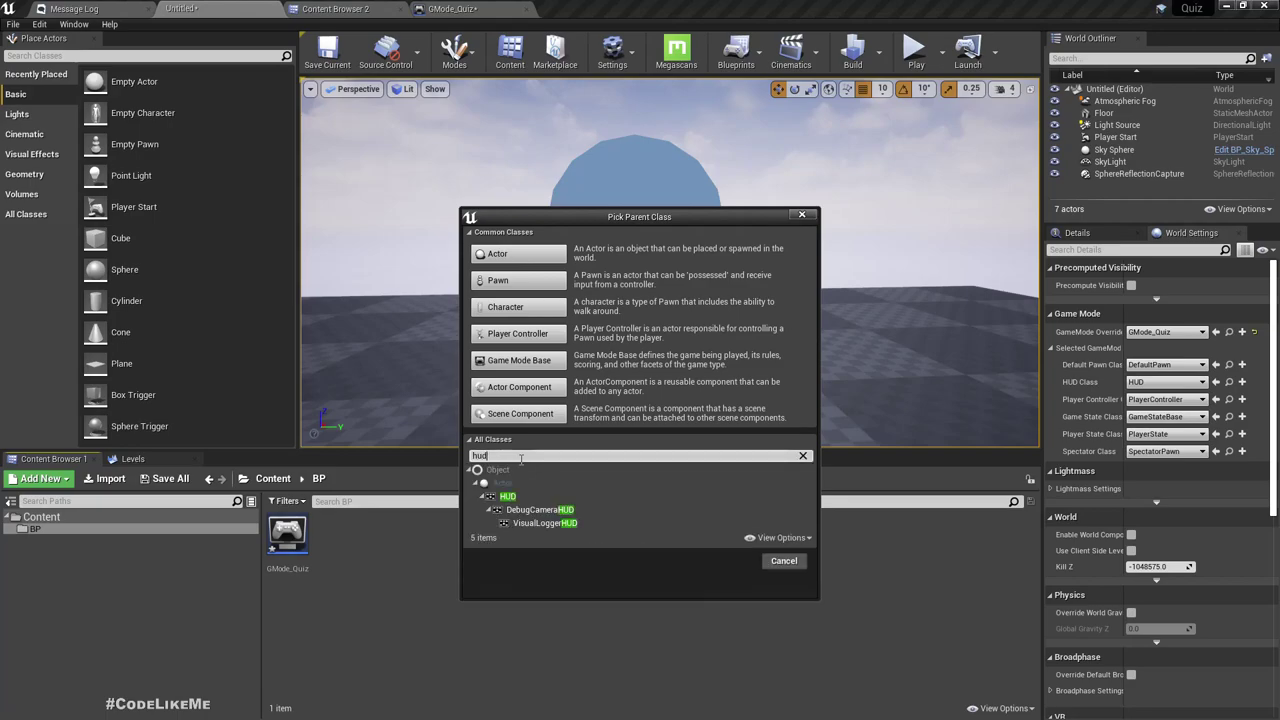
pyautogui.click(507, 496)
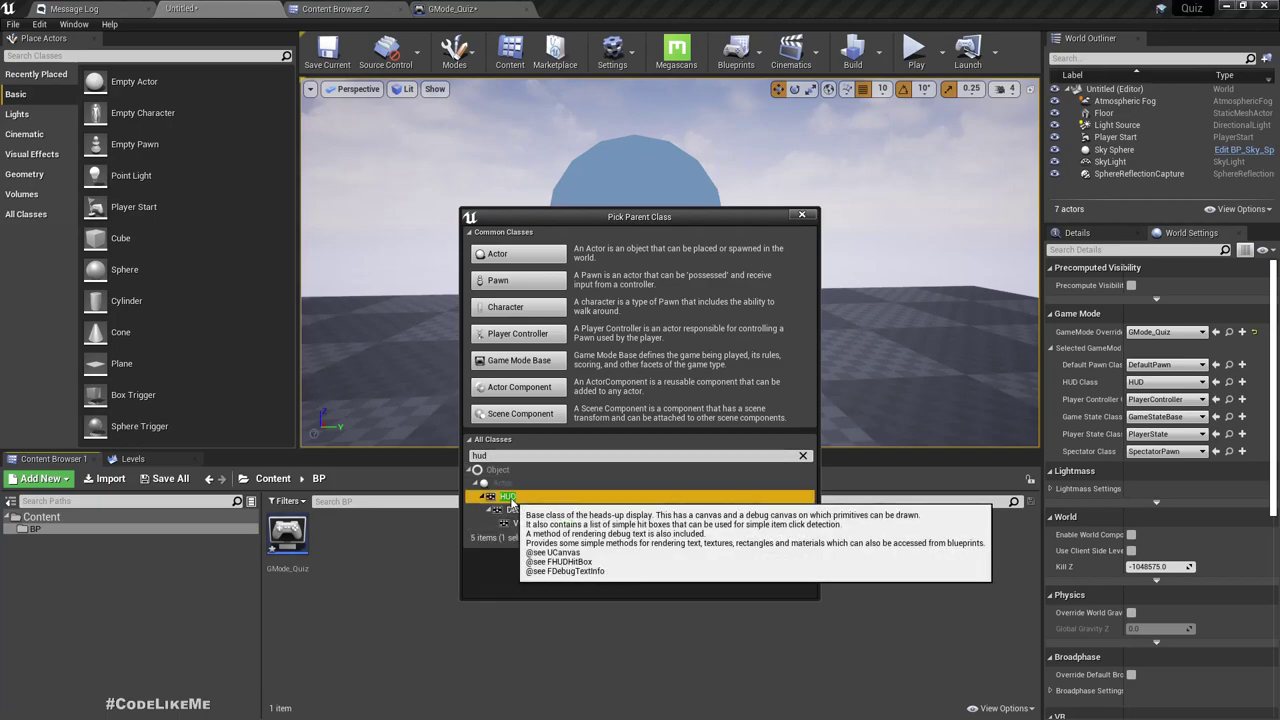
pyautogui.click(731, 561)
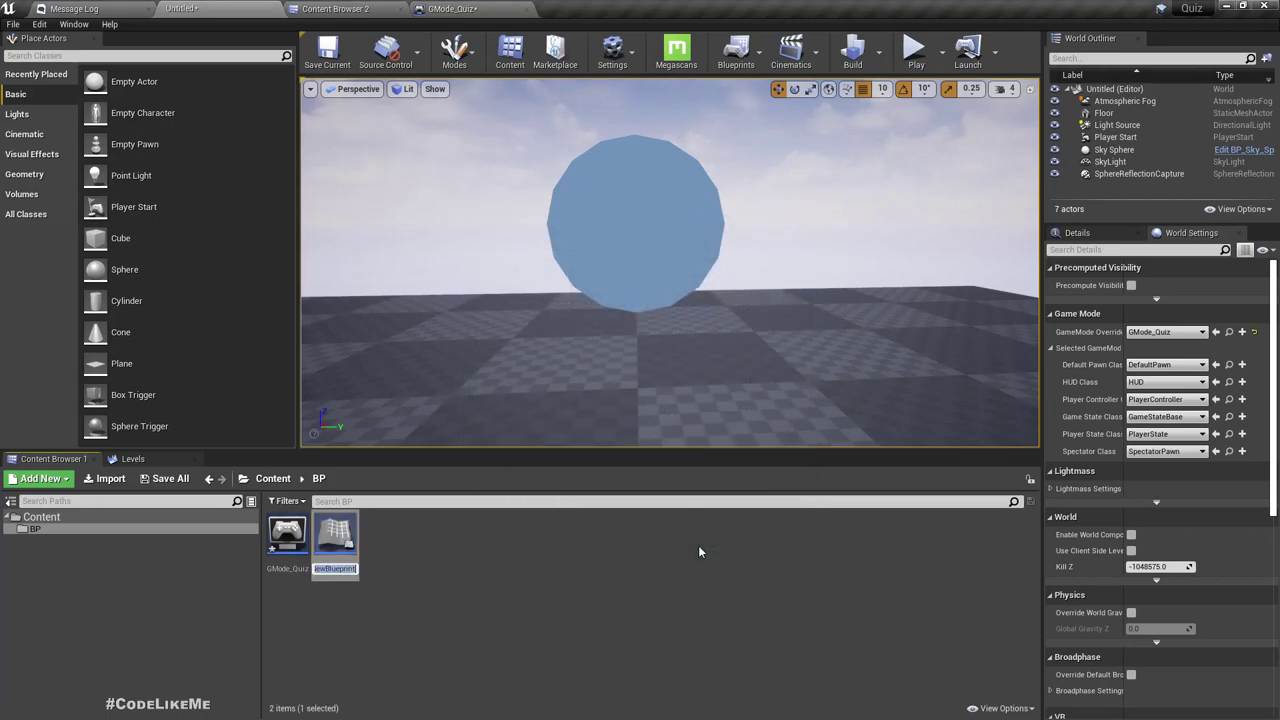
pyautogui.write('Hud_Quiz')
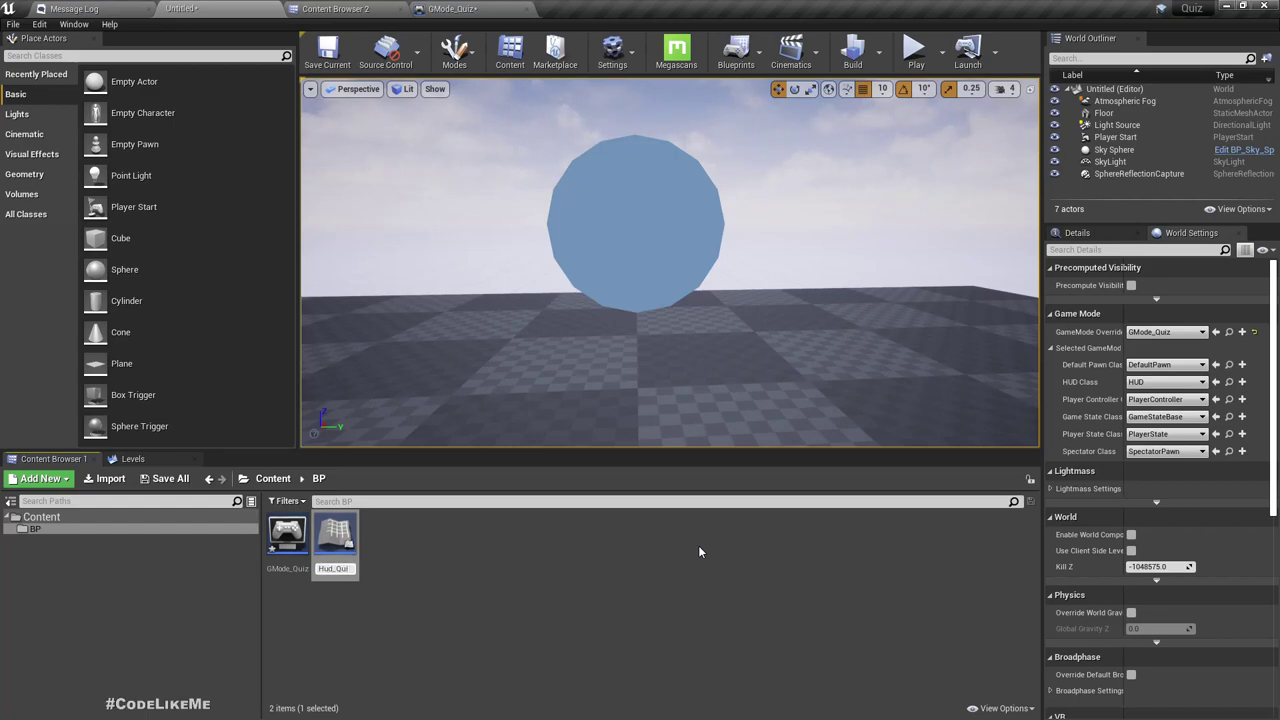
pyautogui.press('Return')
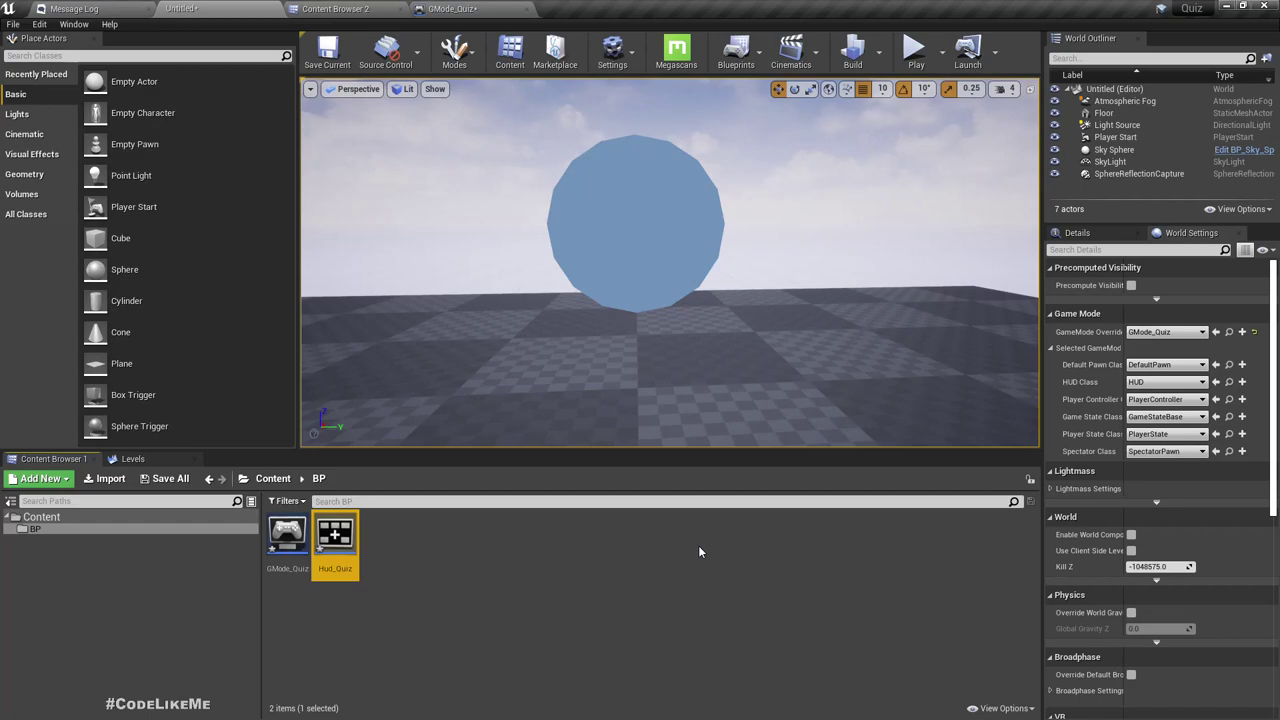
pyautogui.click(475, 557)
pyautogui.rightClick(475, 557)
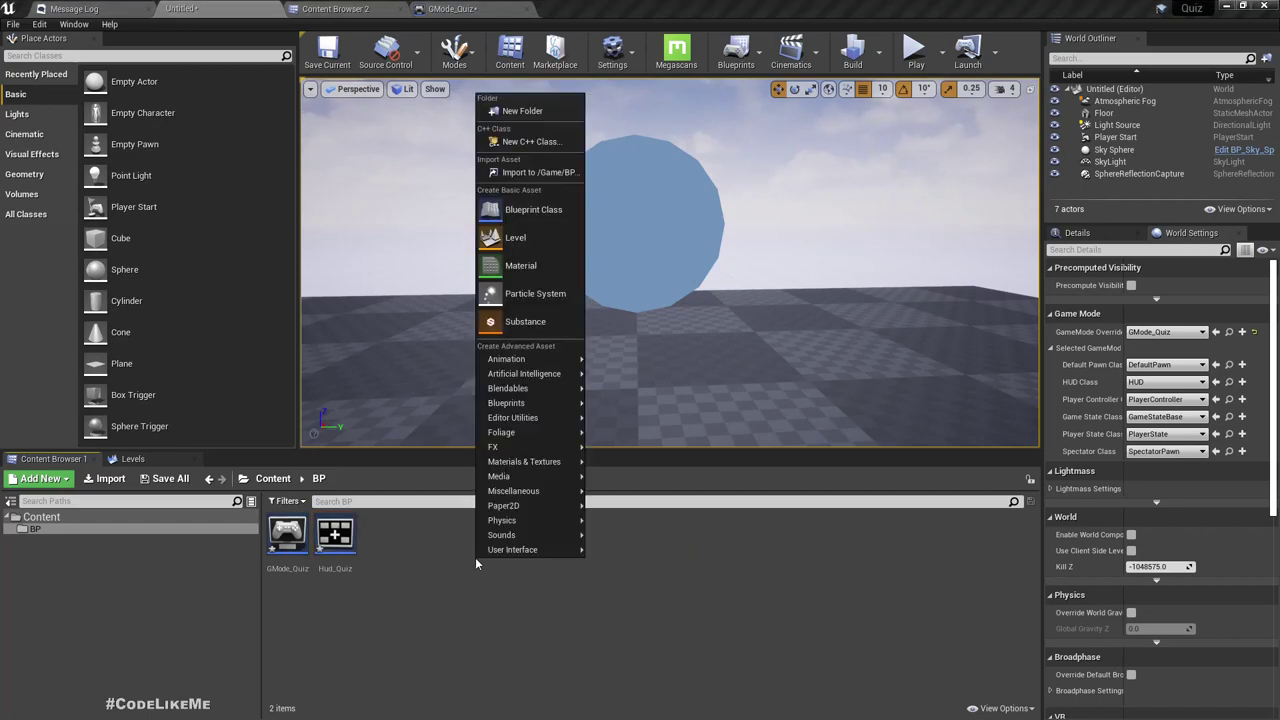
# Add a User Interface > Widget Blueprint and start naming it 'wdg_questio'
pyautogui.click(383, 594)
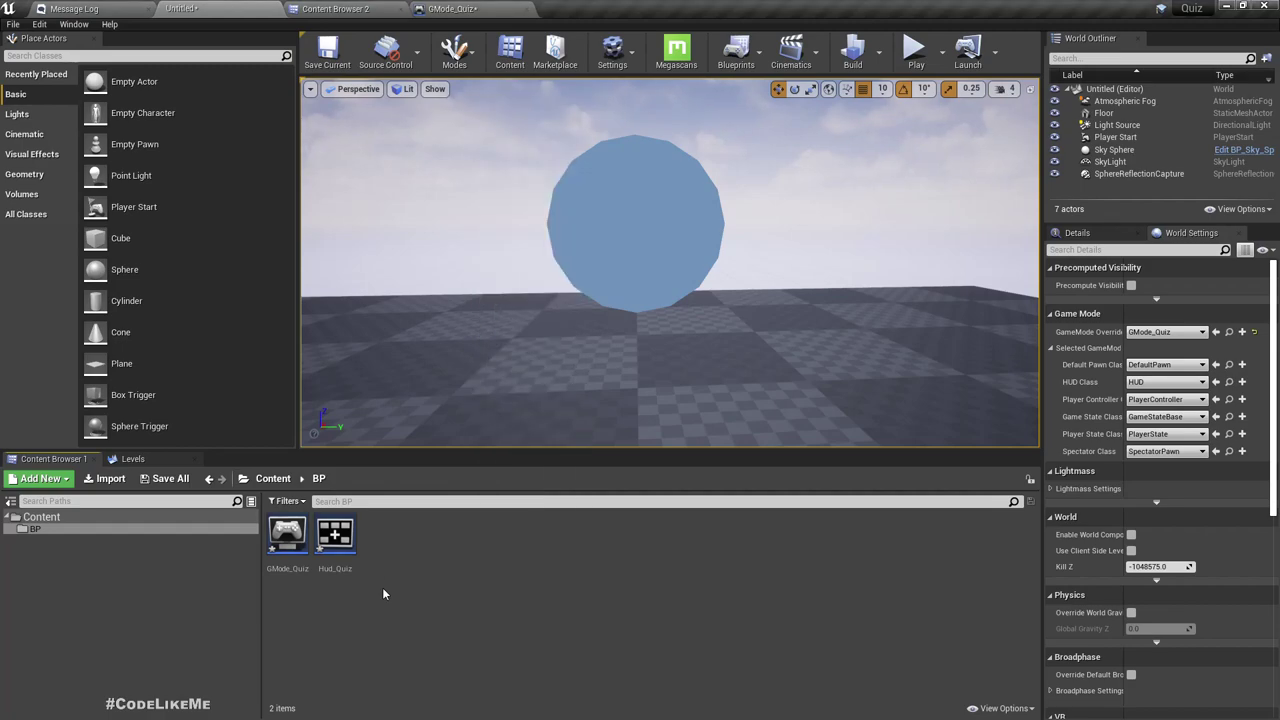
pyautogui.rightClick(383, 594)
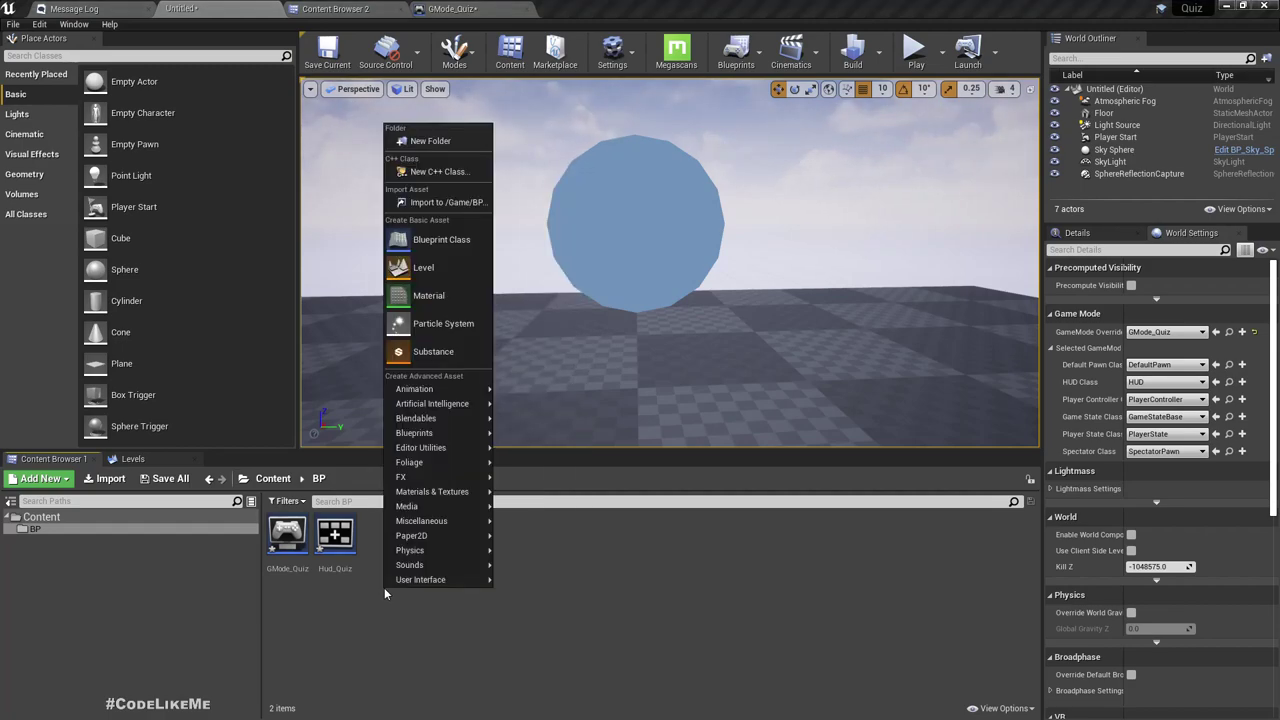
pyautogui.moveTo(420, 580)
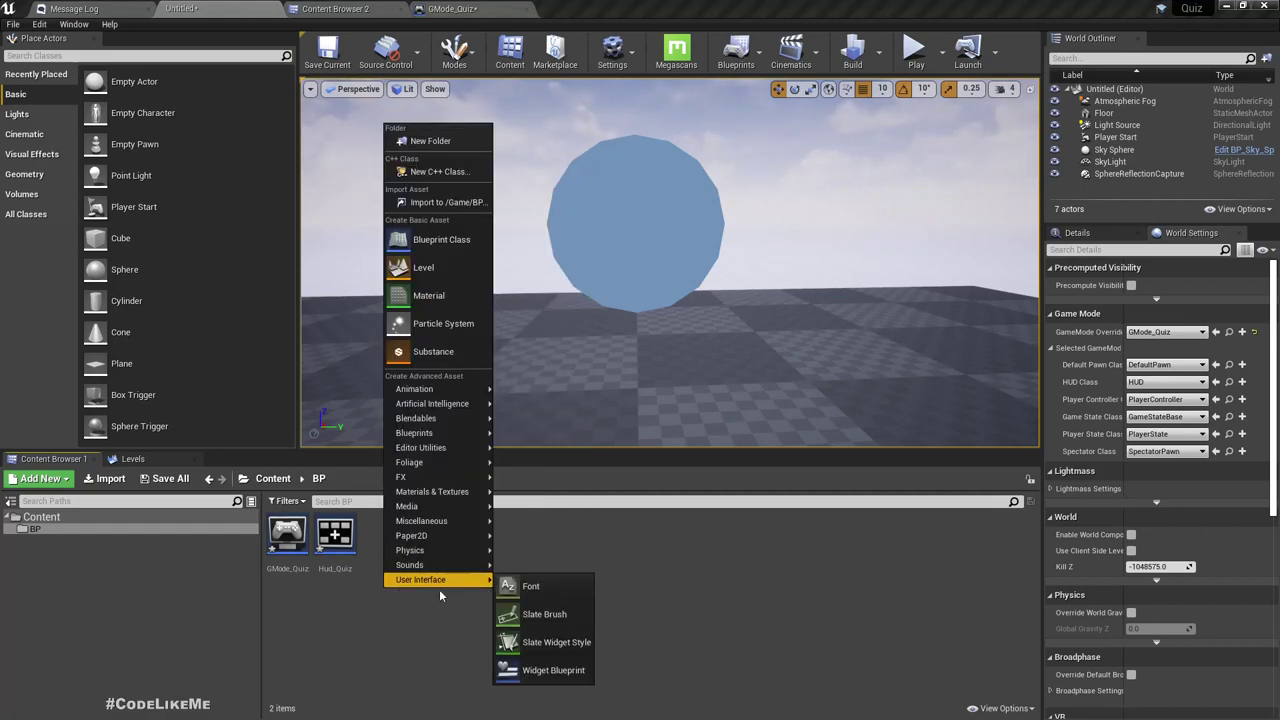
pyautogui.click(552, 672)
pyautogui.write('wdg_que')
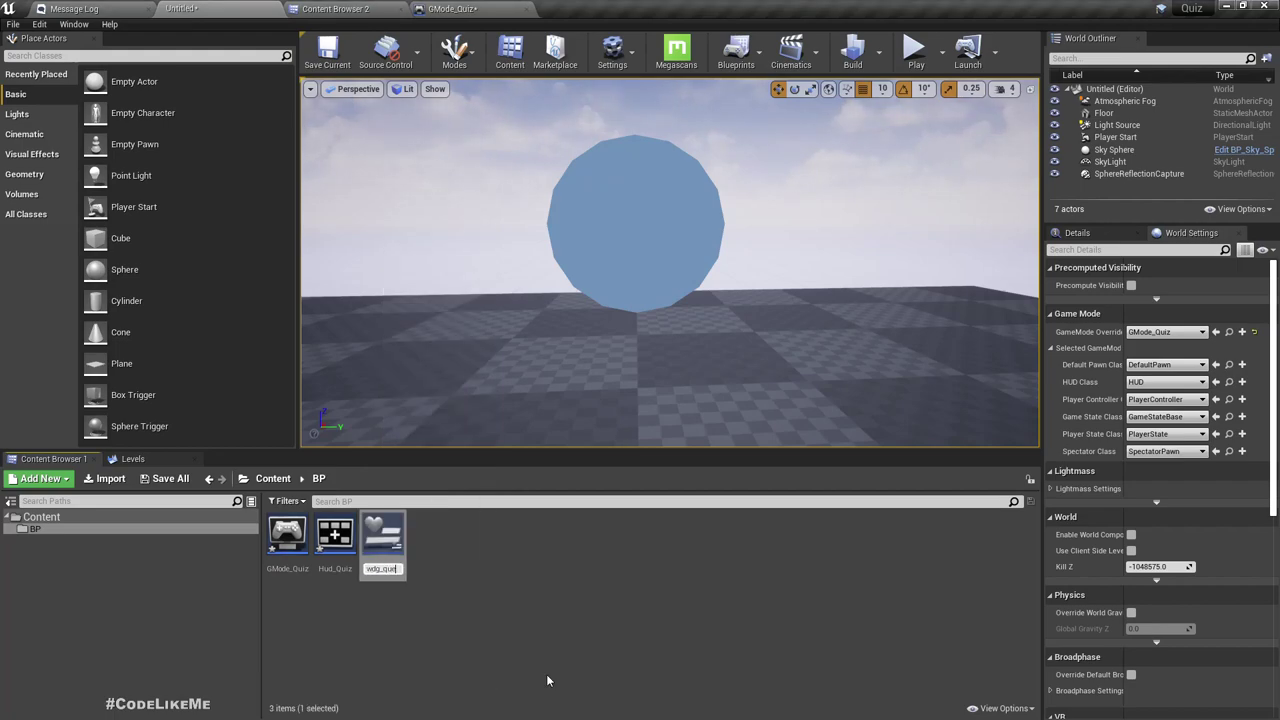